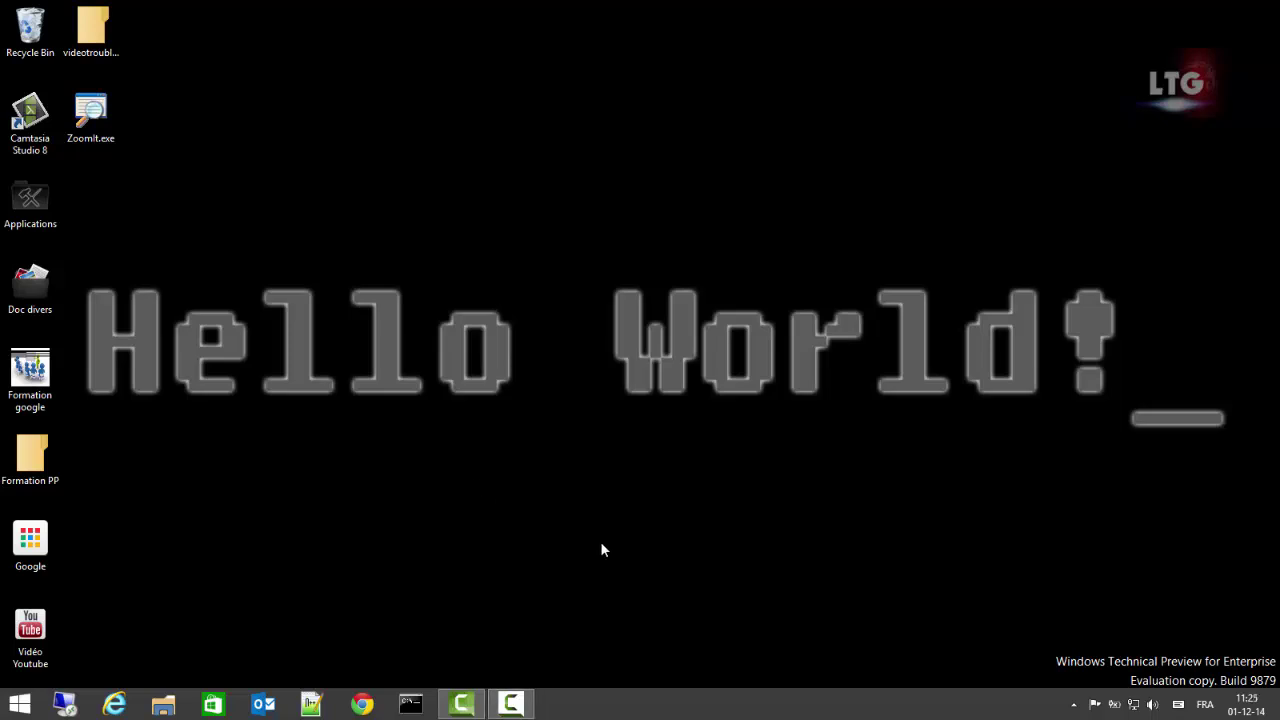
# Step: Open Chrome and search Google Images for "troubleshooting"
pyautogui.click(364, 705)
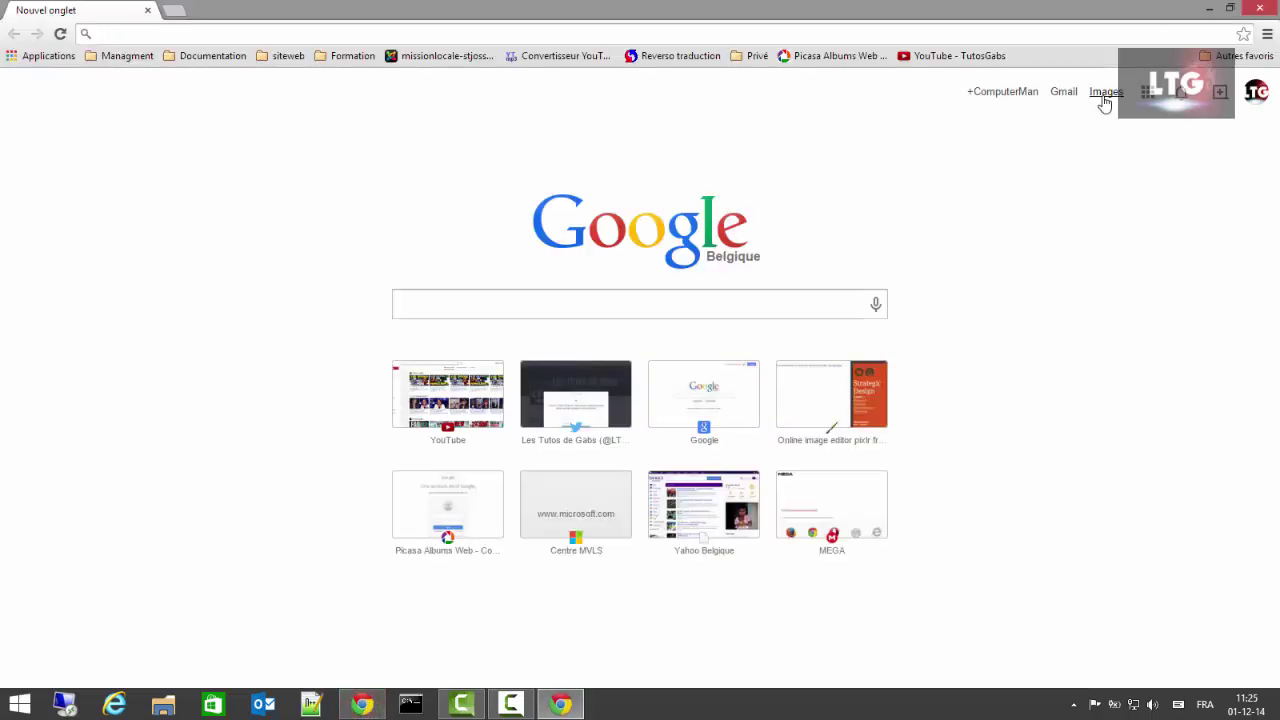
pyautogui.click(1106, 92)
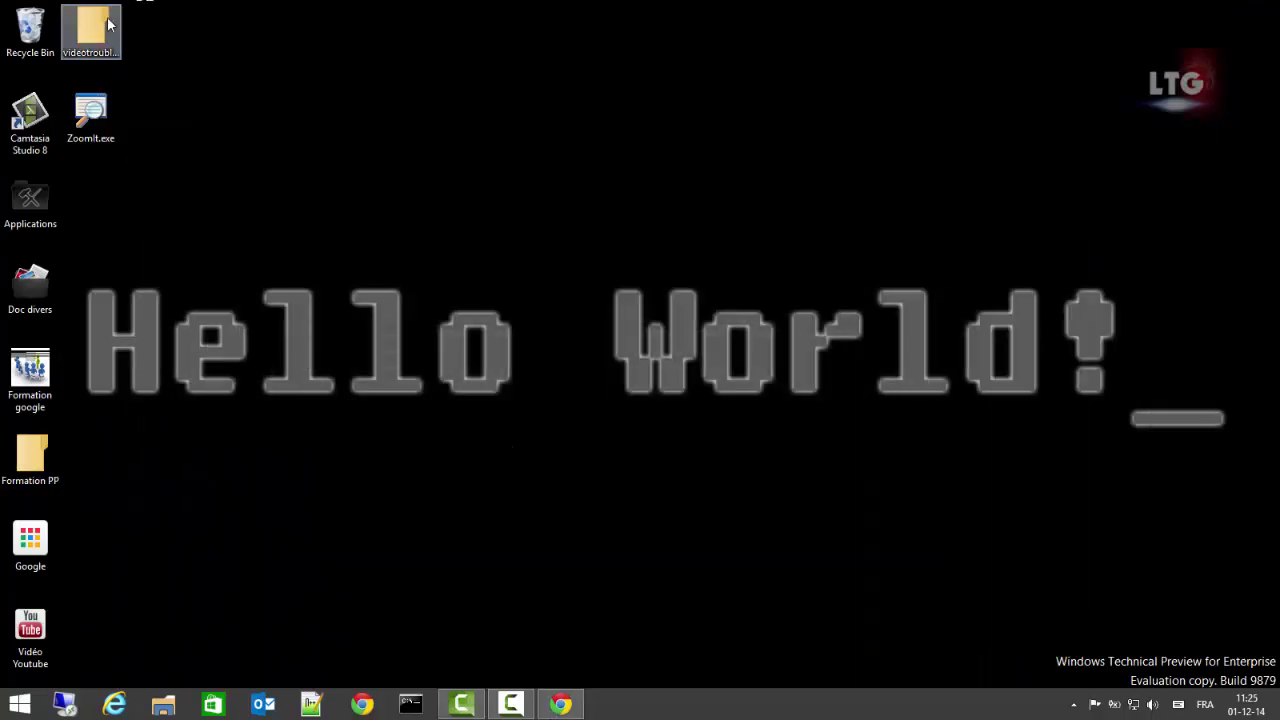
pyautogui.click(561, 704)
pyautogui.write('t')
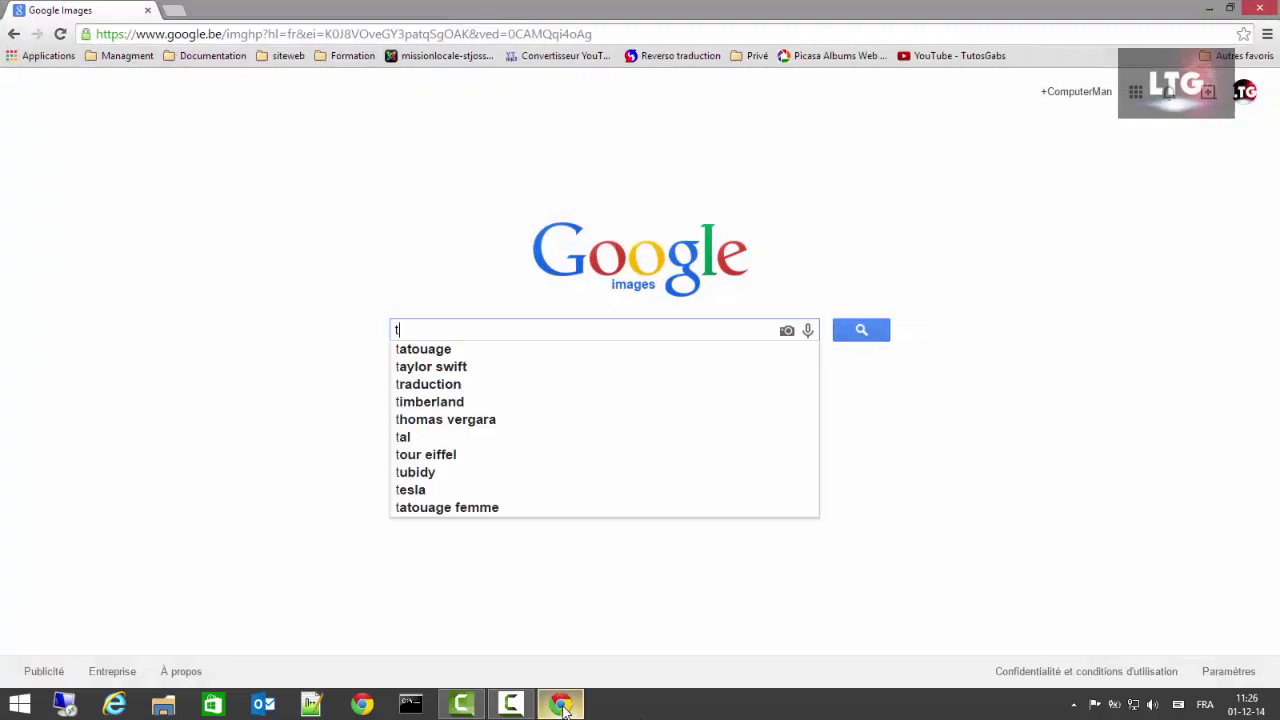
pyautogui.write('rouble')
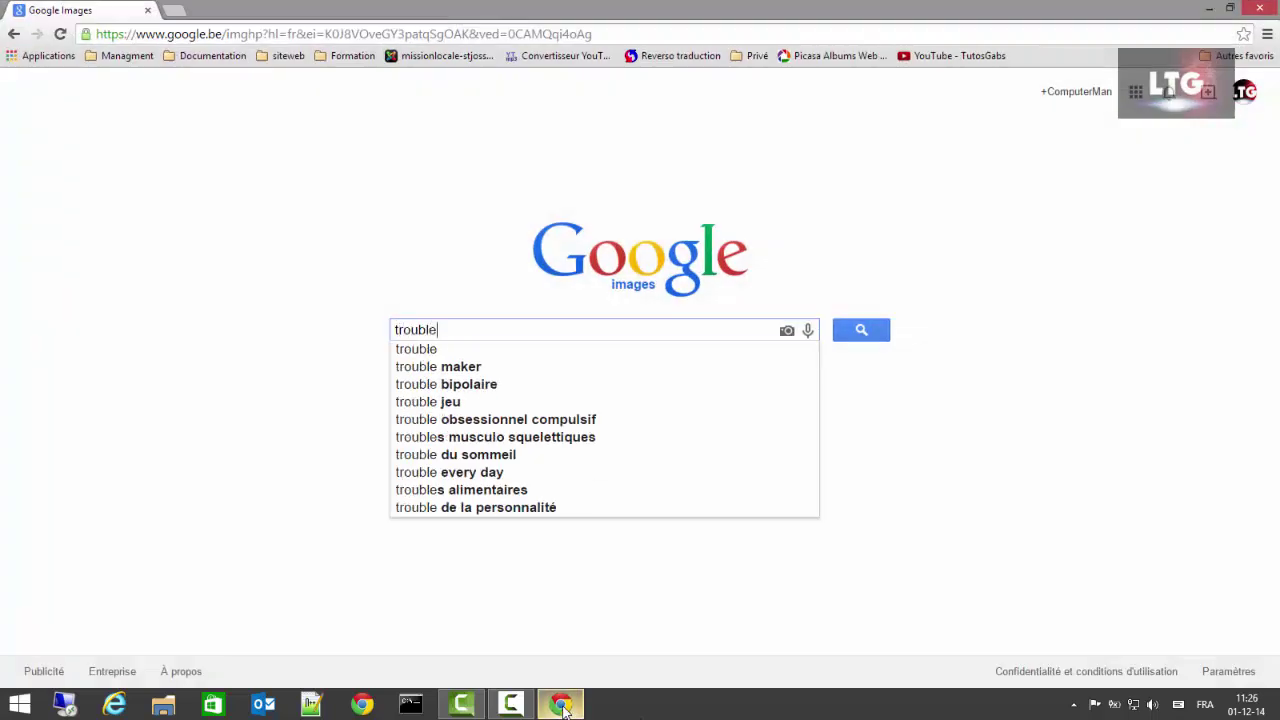
pyautogui.write('shootin')
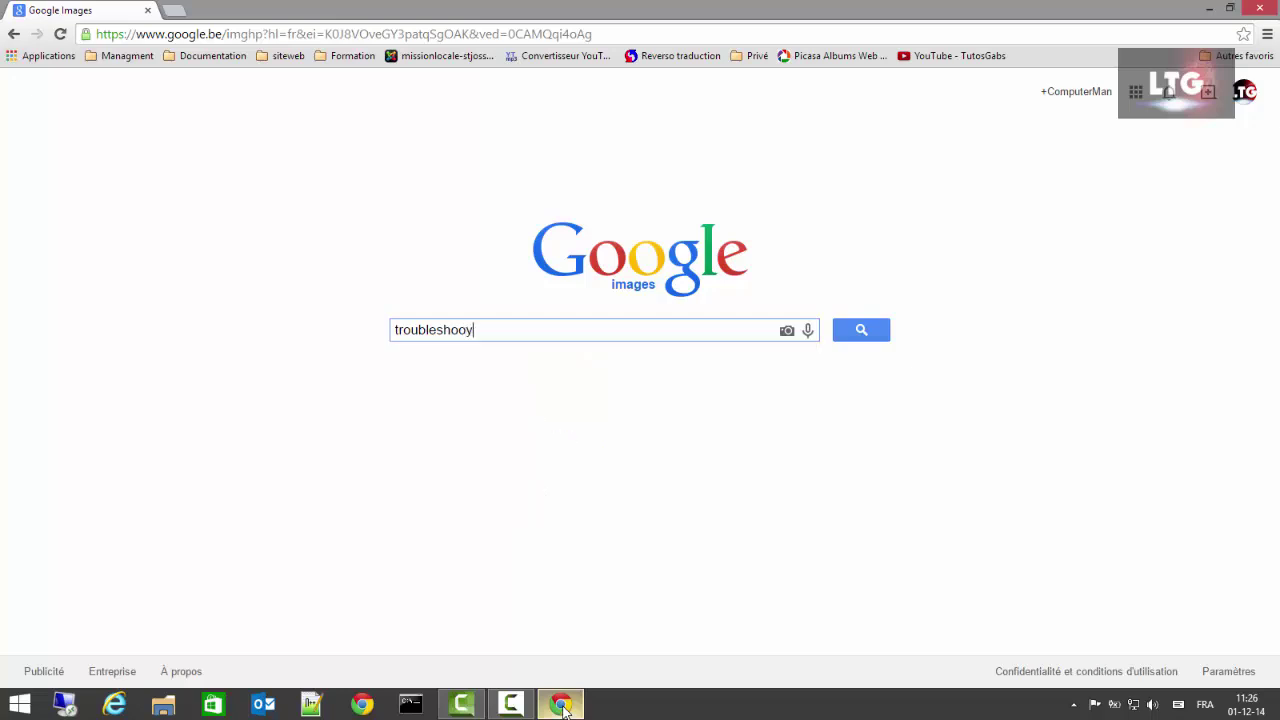
pyautogui.write('g')
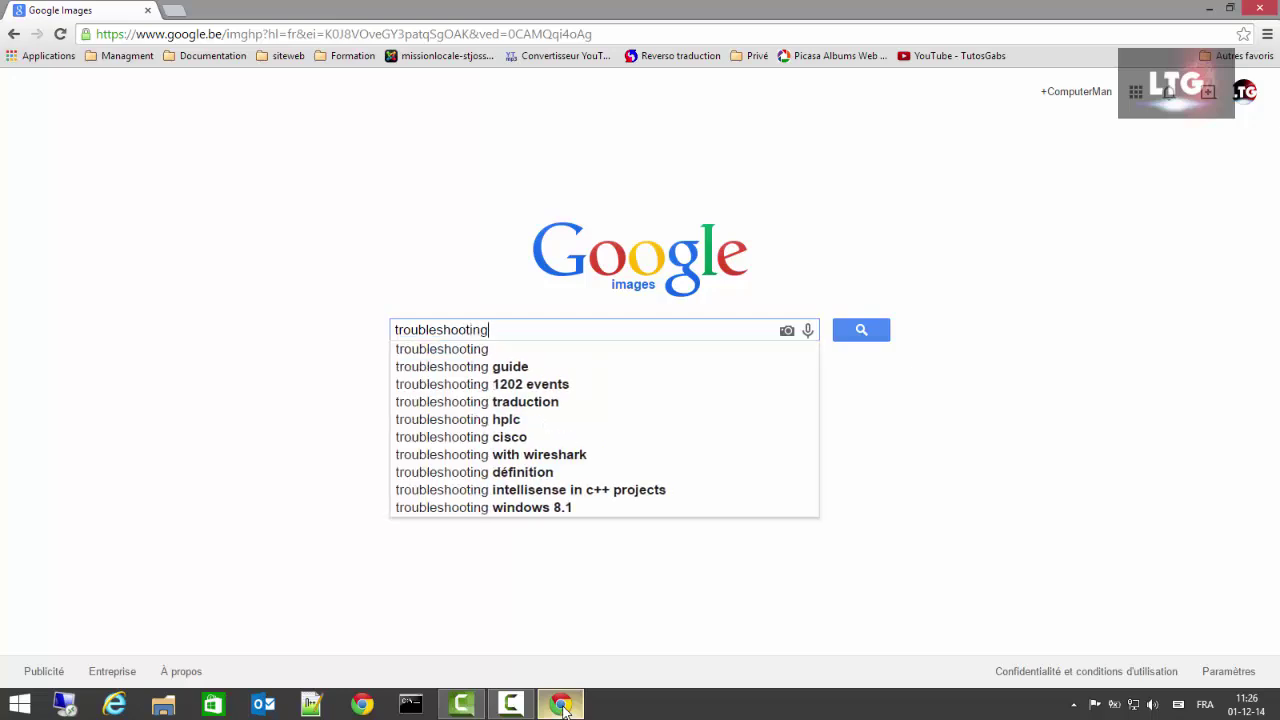
pyautogui.press('Return')
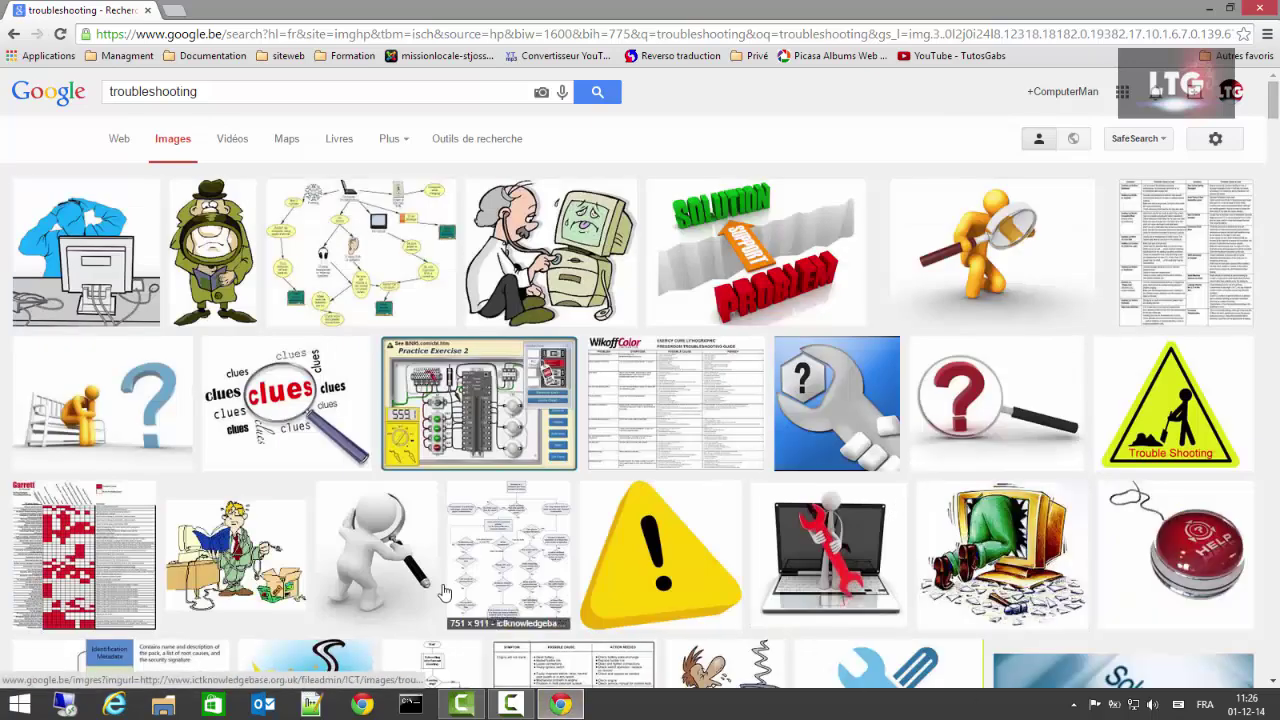
# Step: Save the image of the white figure with a headset at a laptop as Troubleshooting-Computers.png in the Pictures > Icones folder
pyautogui.click(377, 545)
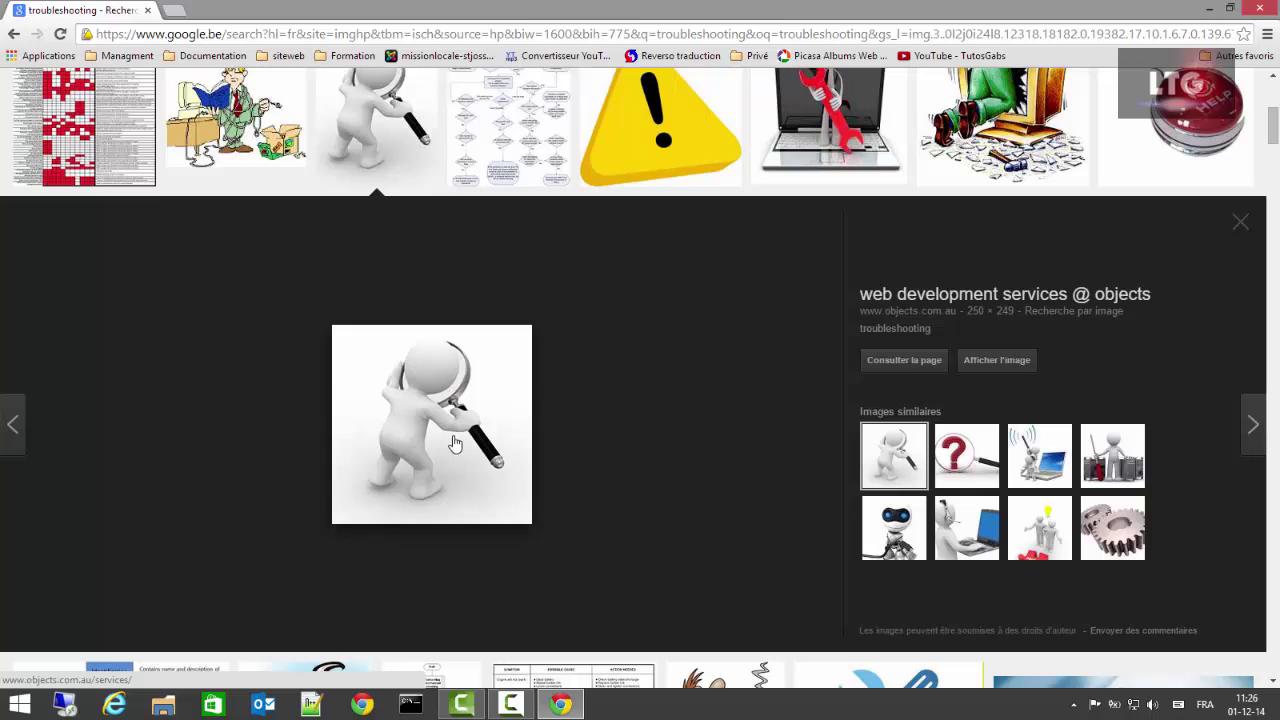
pyautogui.click(963, 528)
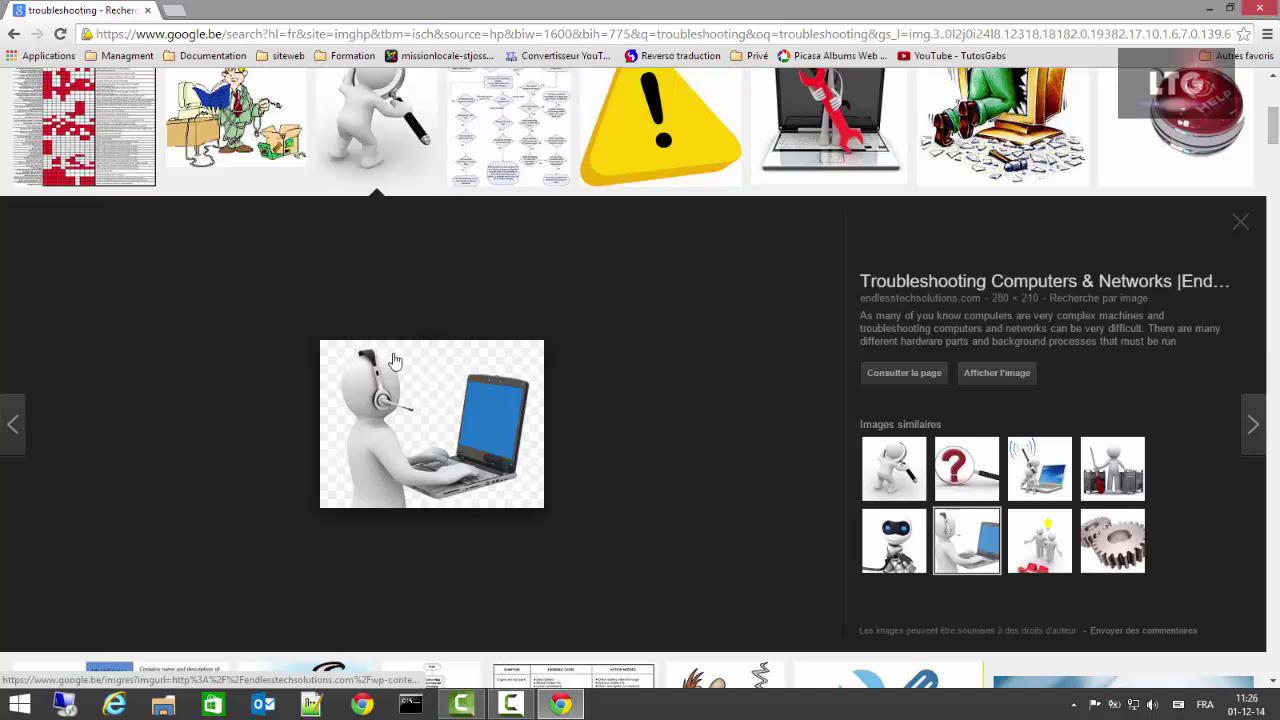
pyautogui.rightClick(424, 434)
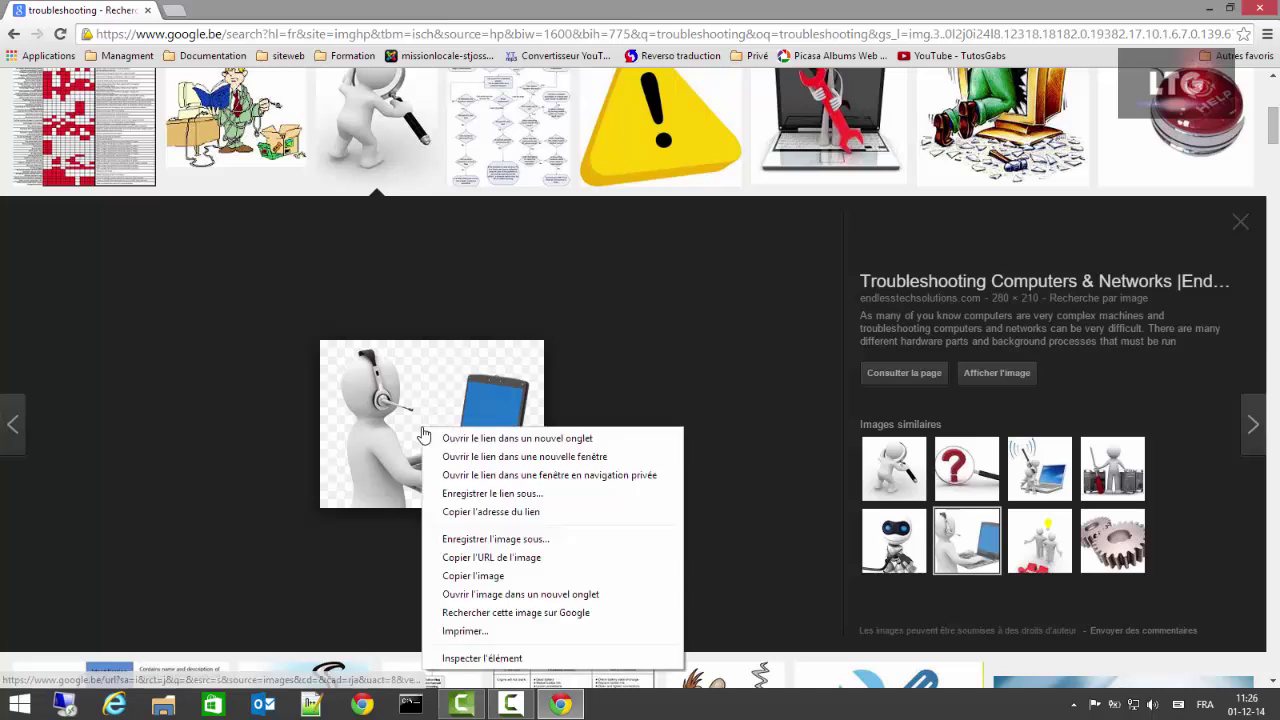
pyautogui.click(516, 540)
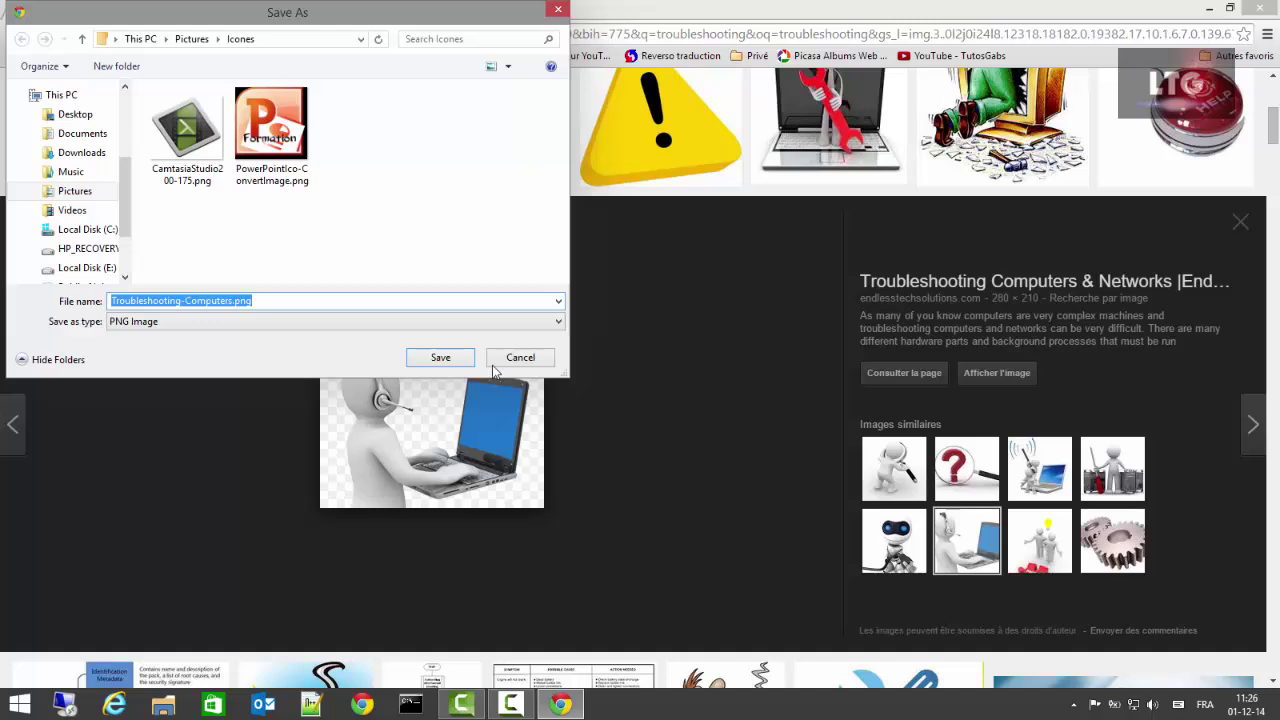
pyautogui.click(440, 358)
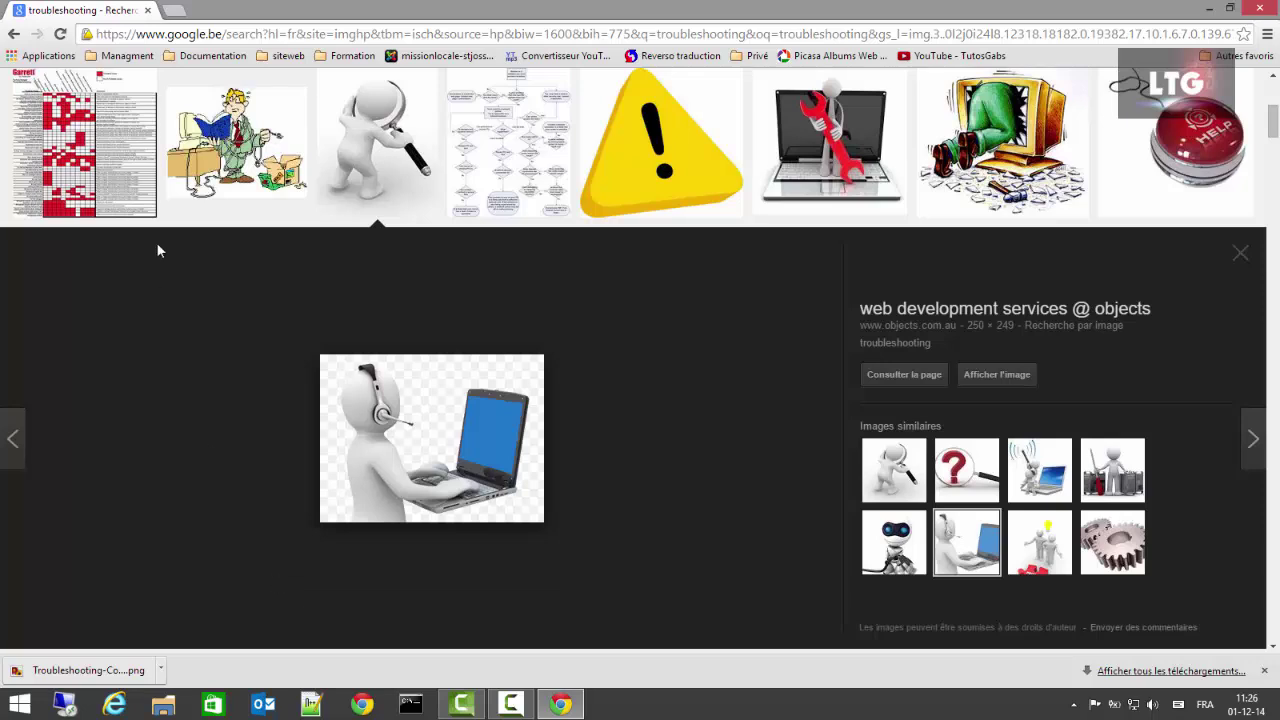
# Step: Open the bookmarked Online ICO converter in a new tab and choose Troubleshooting-Computers.png as its image file
pyautogui.click(173, 14)
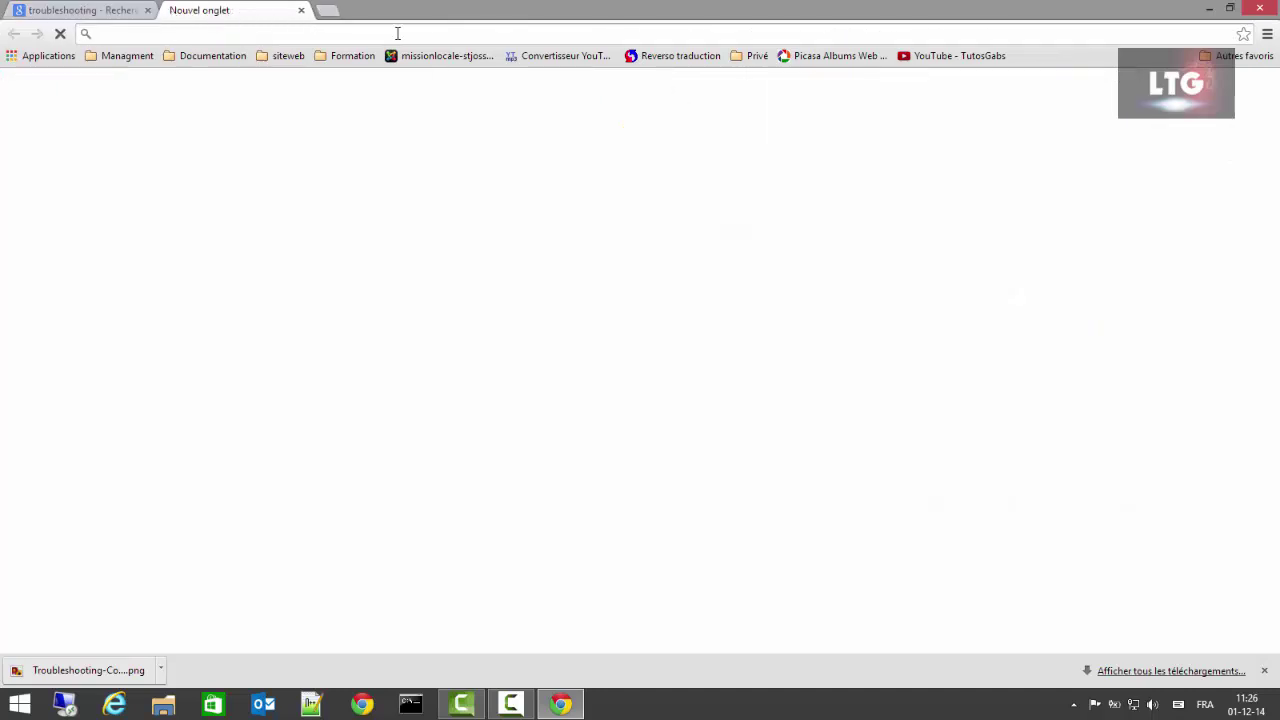
pyautogui.click(352, 56)
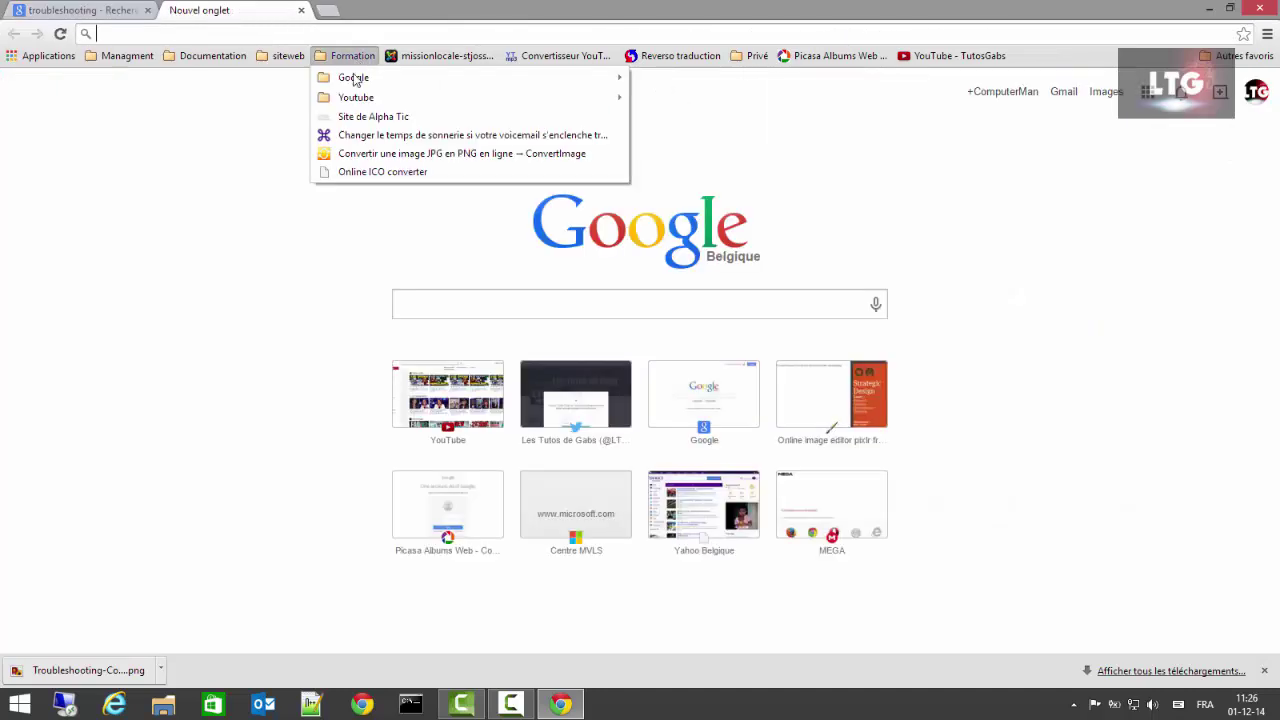
pyautogui.click(367, 175)
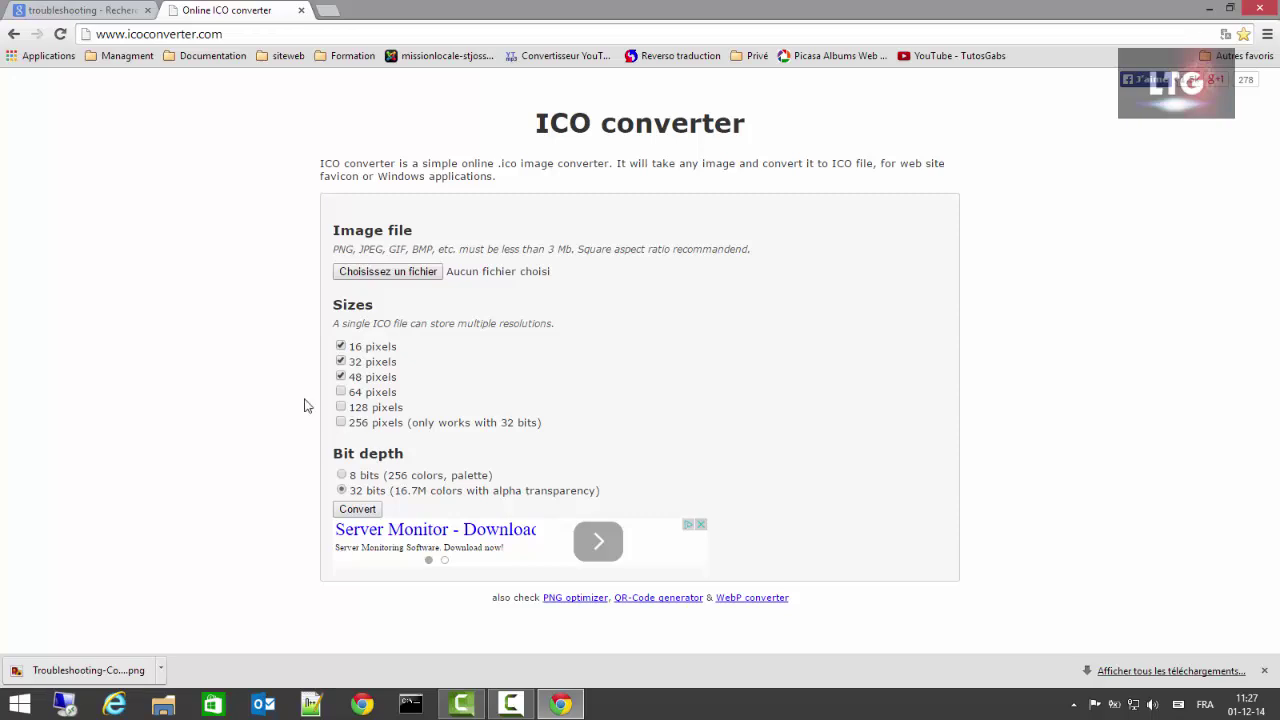
pyautogui.click(407, 283)
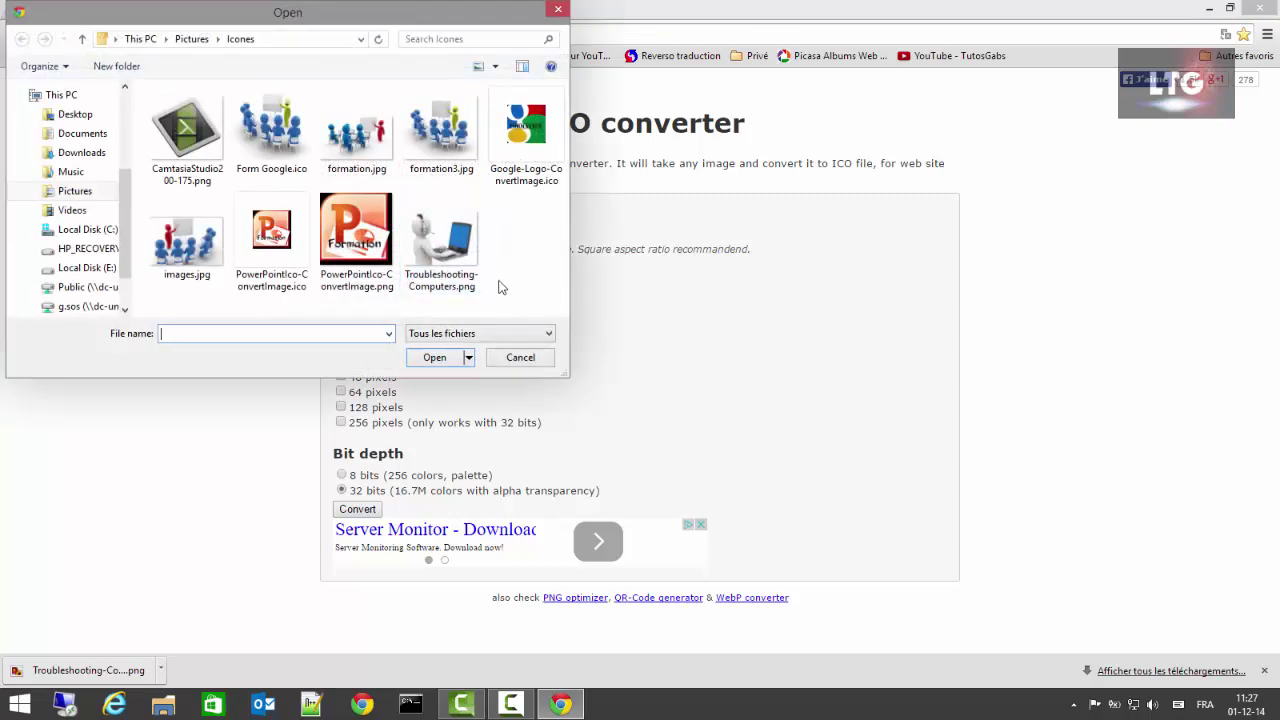
pyautogui.click(432, 273)
pyautogui.click(429, 358)
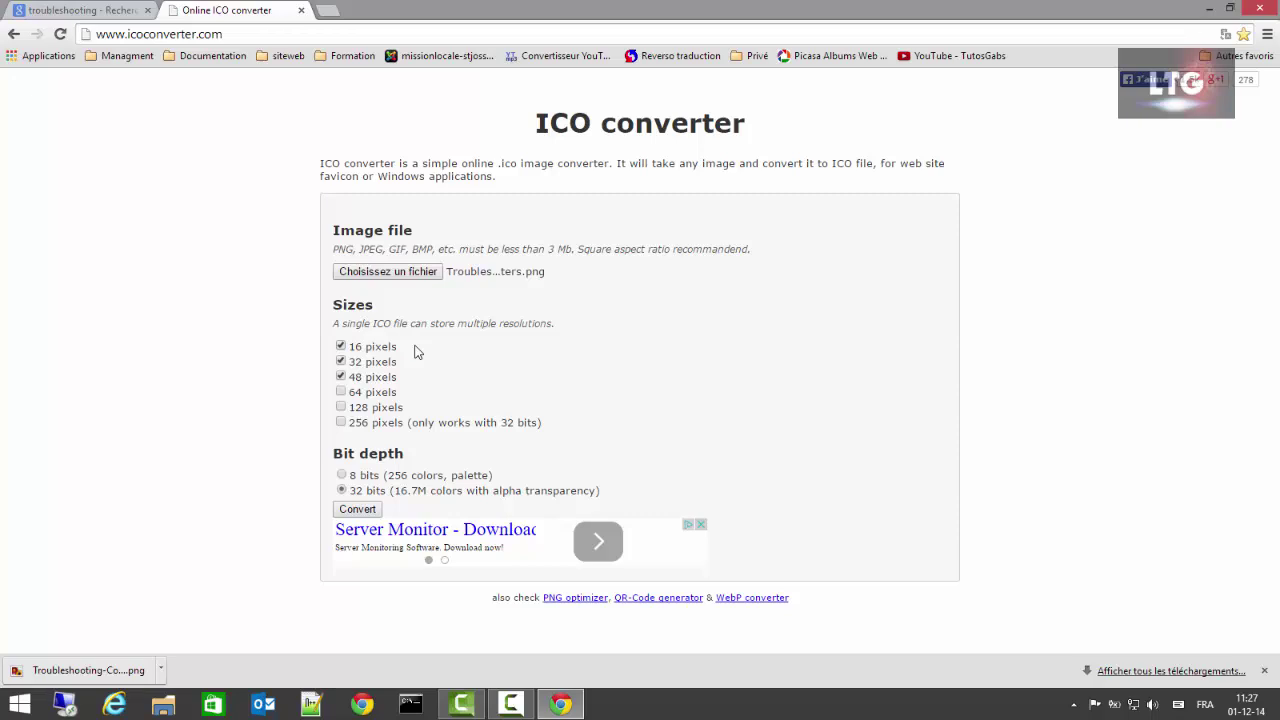
# Step: Convert the image to an ICO file with 256 pixels as the only selected size
pyautogui.click(341, 346)
pyautogui.click(341, 361)
pyautogui.click(341, 376)
pyautogui.click(341, 422)
pyautogui.click(352, 513)
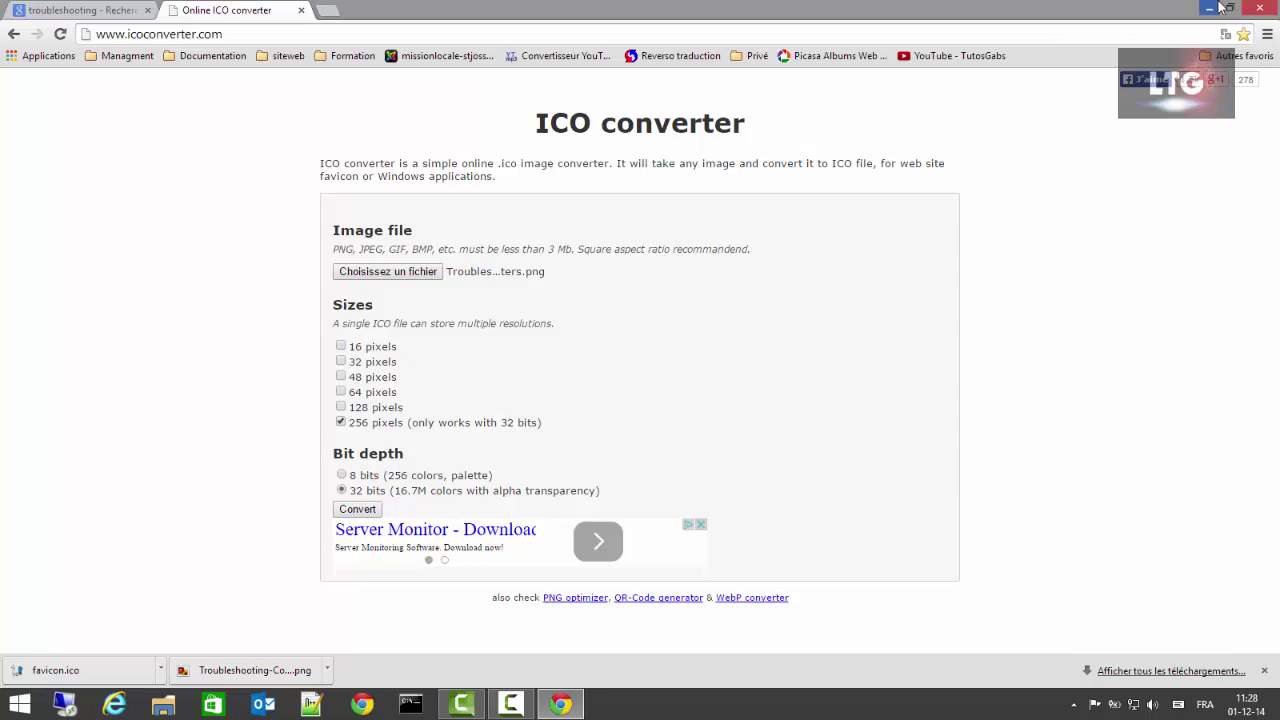
# Step: In File Explorer, move favicon.ico from Downloads to the Pictures > Icones folder
pyautogui.click(1207, 10)
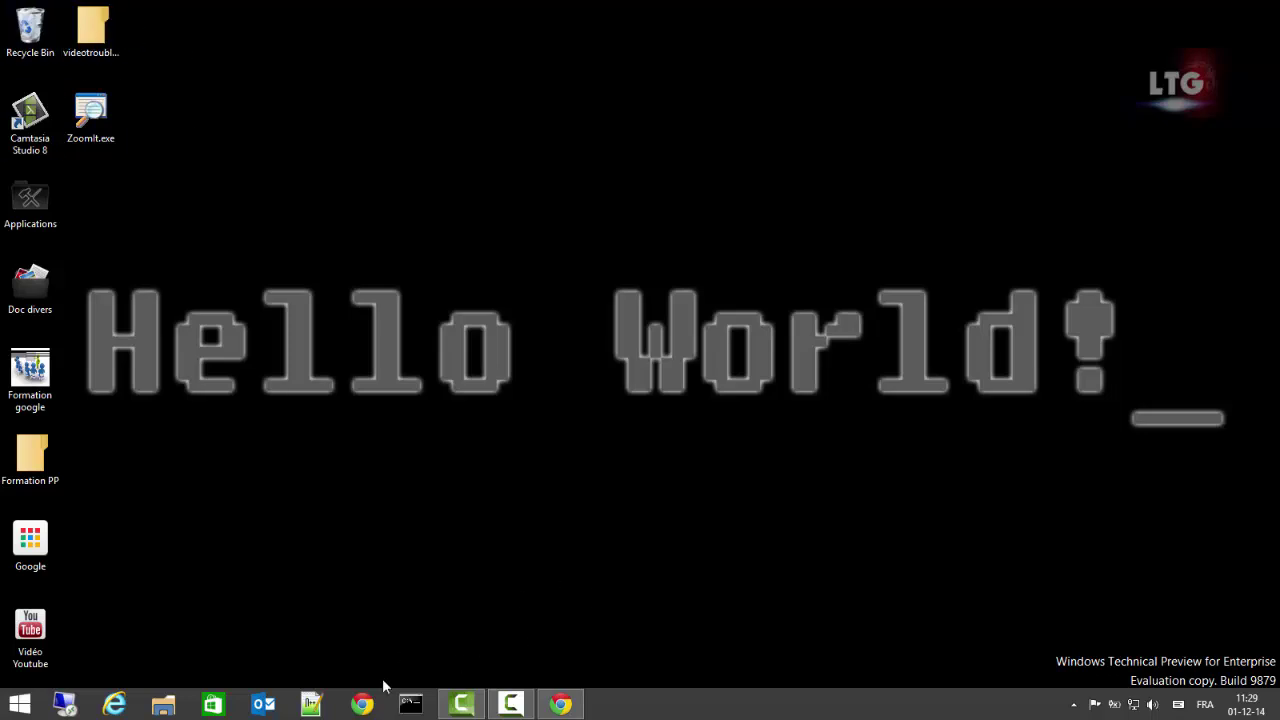
pyautogui.click(163, 704)
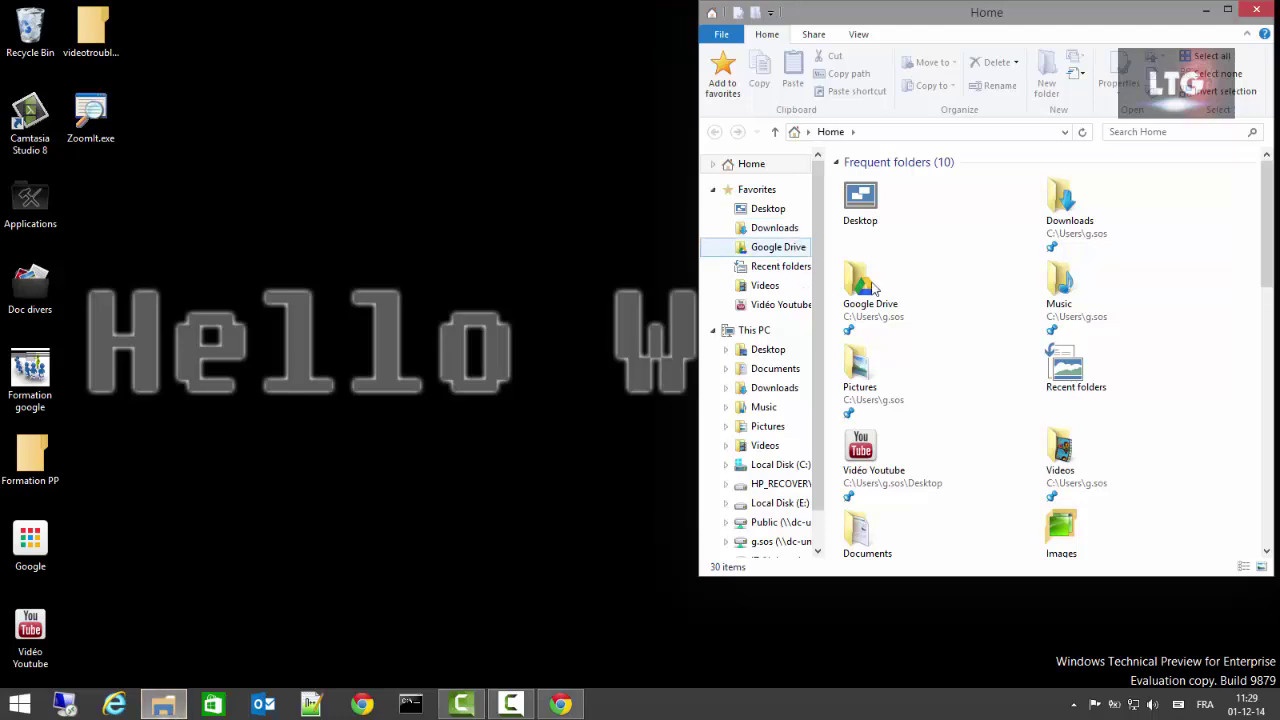
pyautogui.click(766, 227)
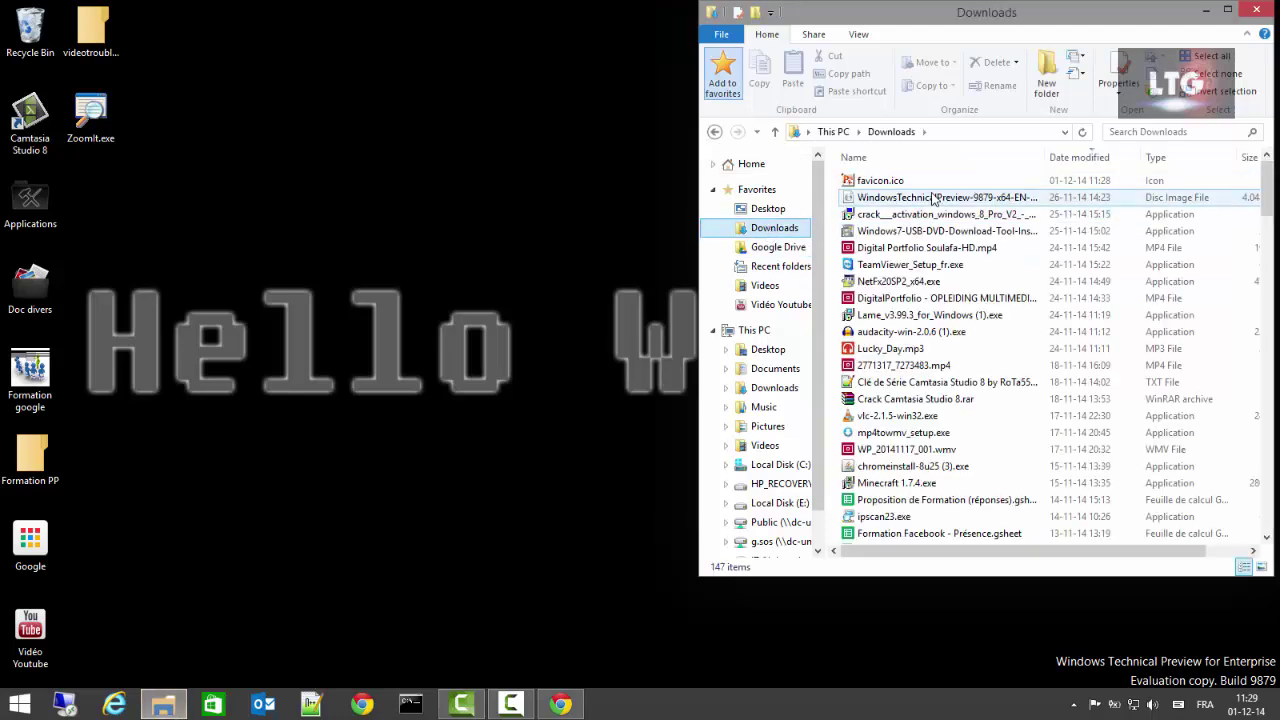
pyautogui.click(900, 185)
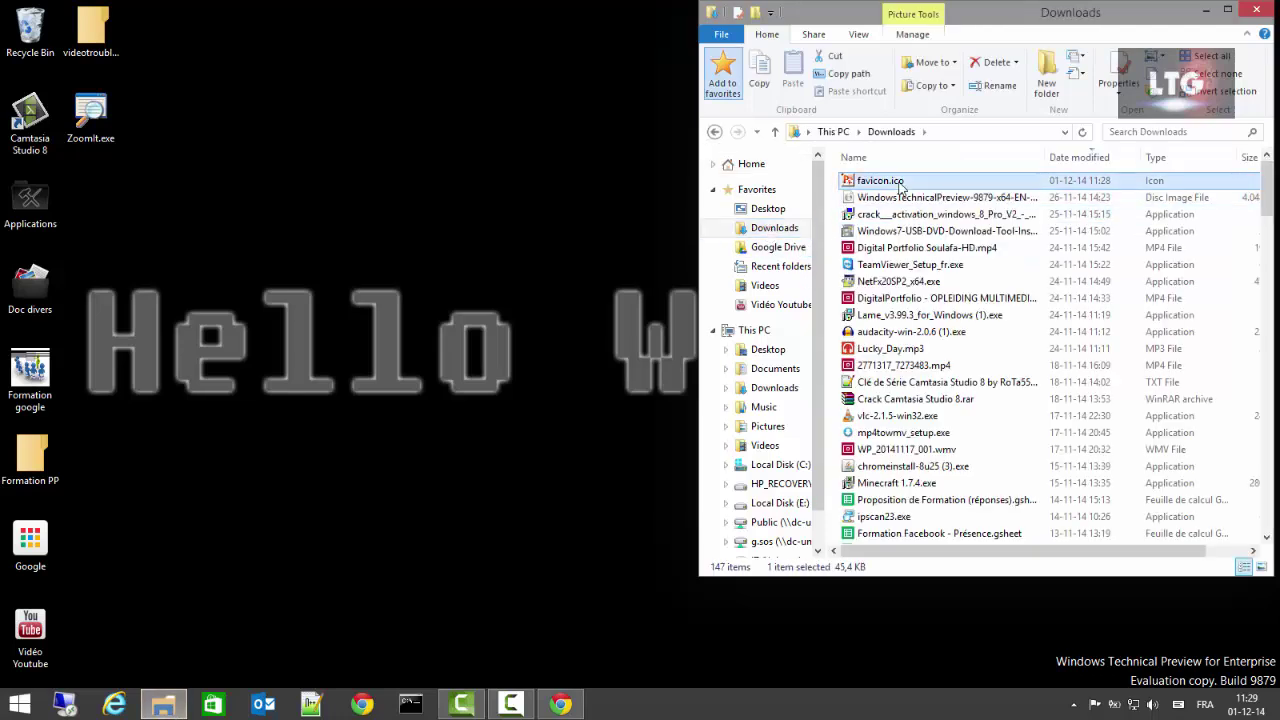
pyautogui.hotkey('ctrl', 'x')
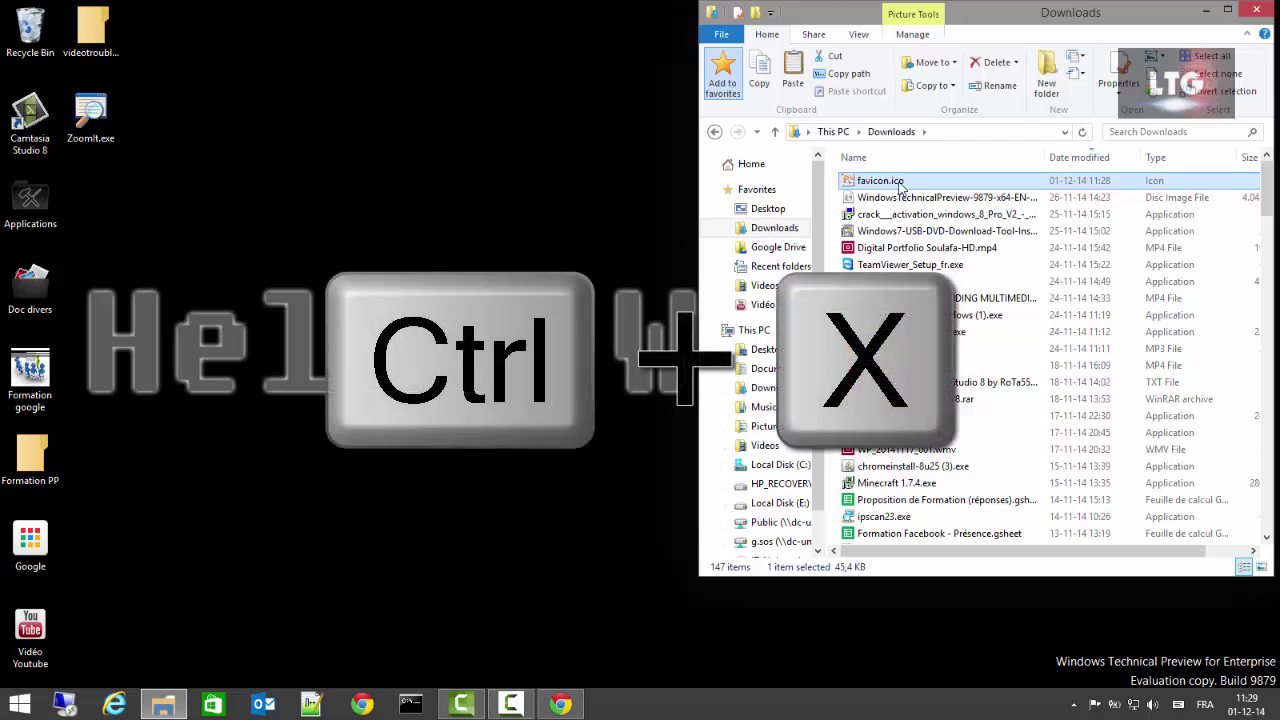
pyautogui.click(766, 428)
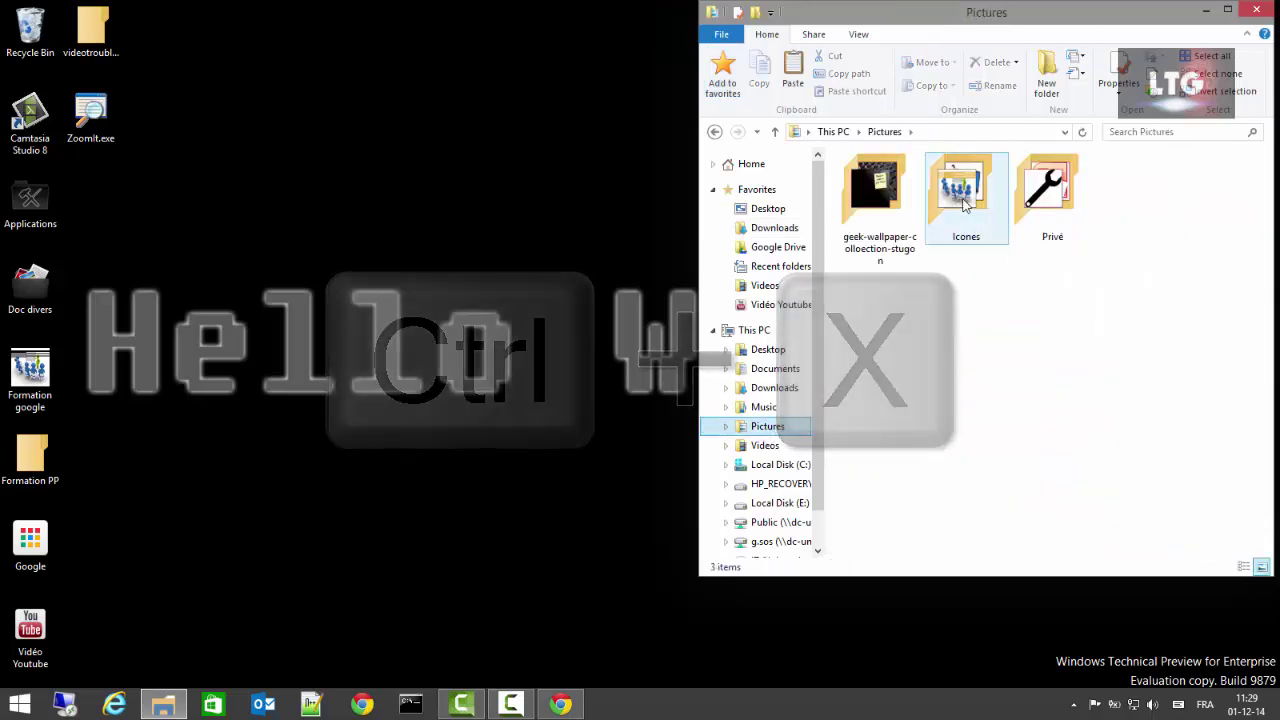
pyautogui.doubleClick(975, 200)
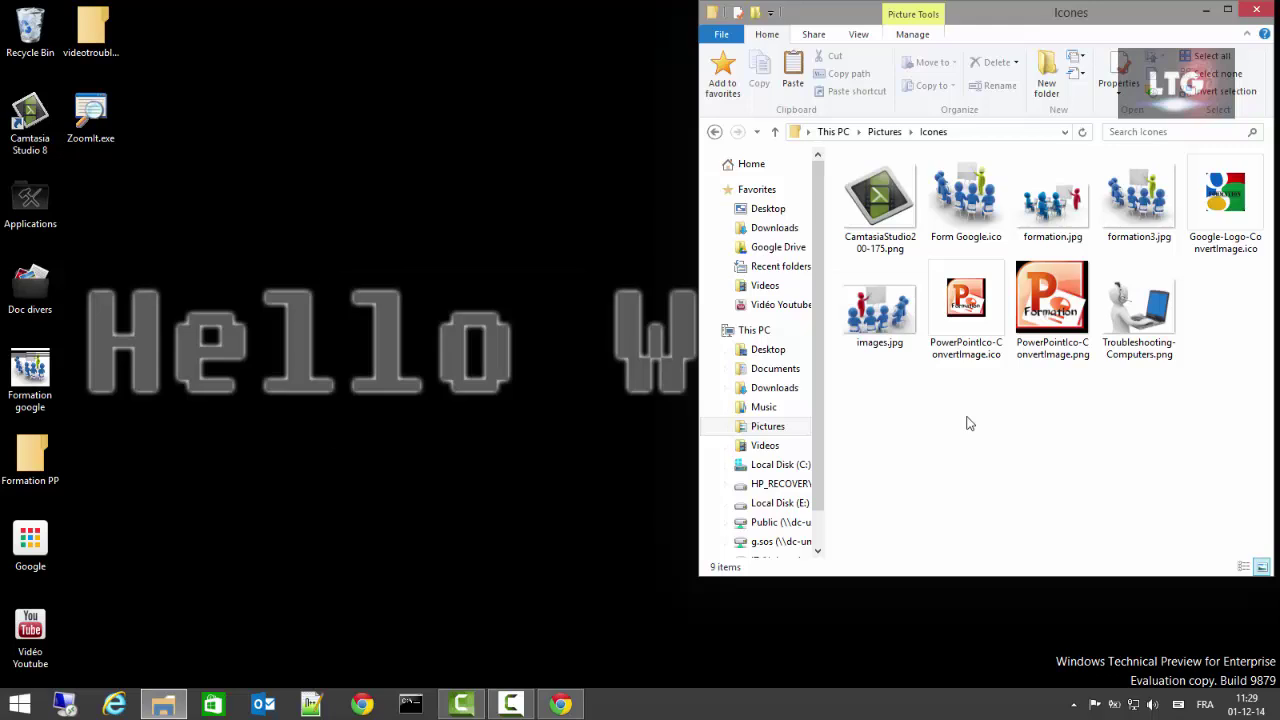
pyautogui.hotkey('ctrl', 'v')
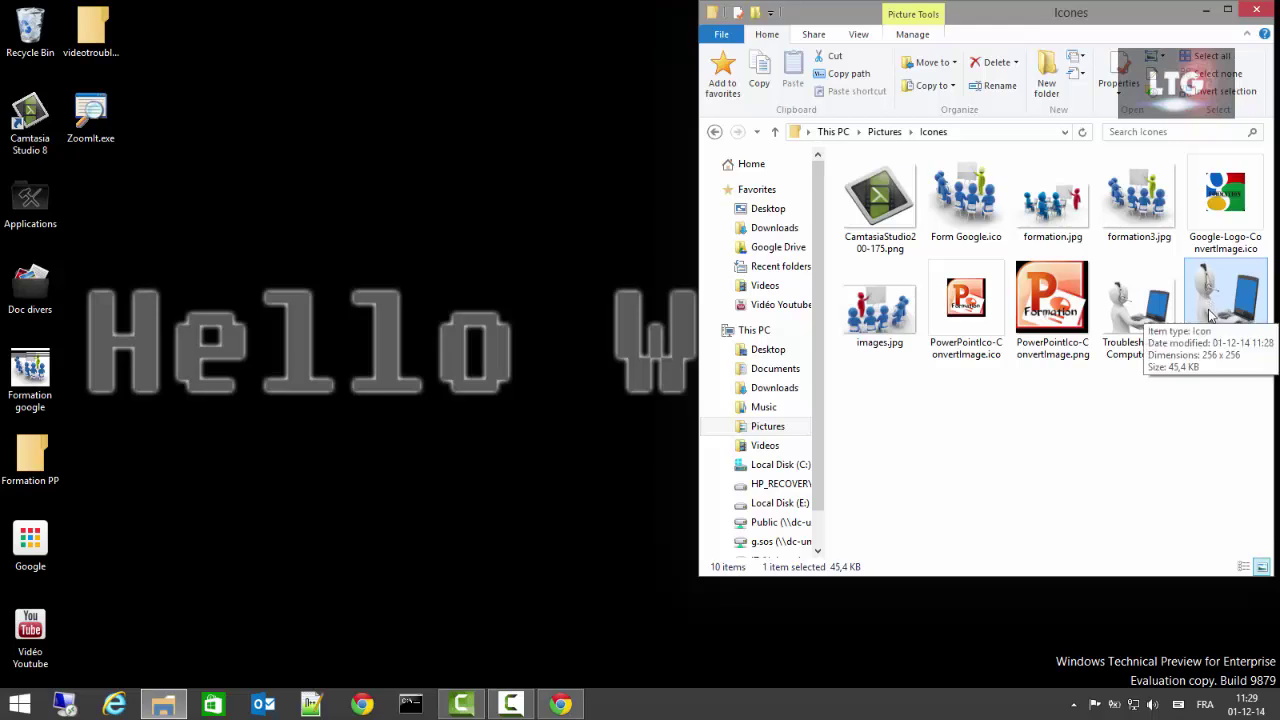
# Step: Rename the moved favicon.ico file as trouble.ico and close the folder window
pyautogui.rightClick(1208, 314)
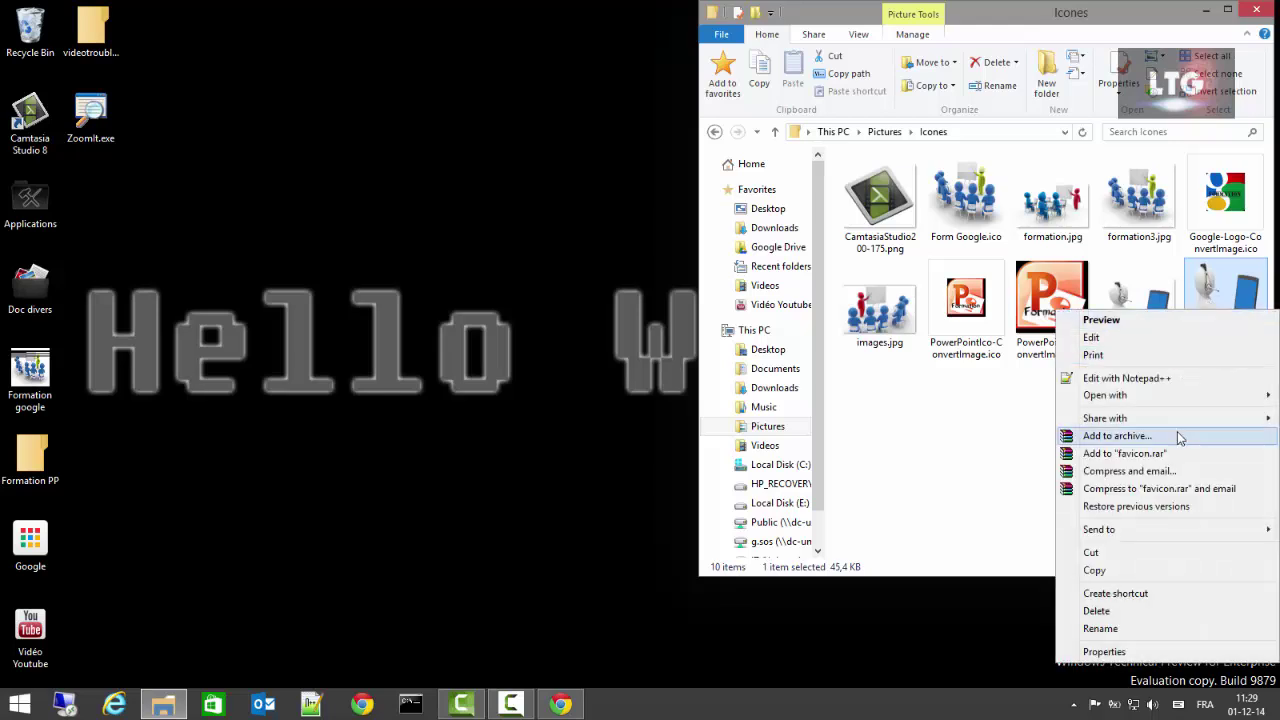
pyautogui.click(1122, 630)
pyautogui.write('trouble.ico')
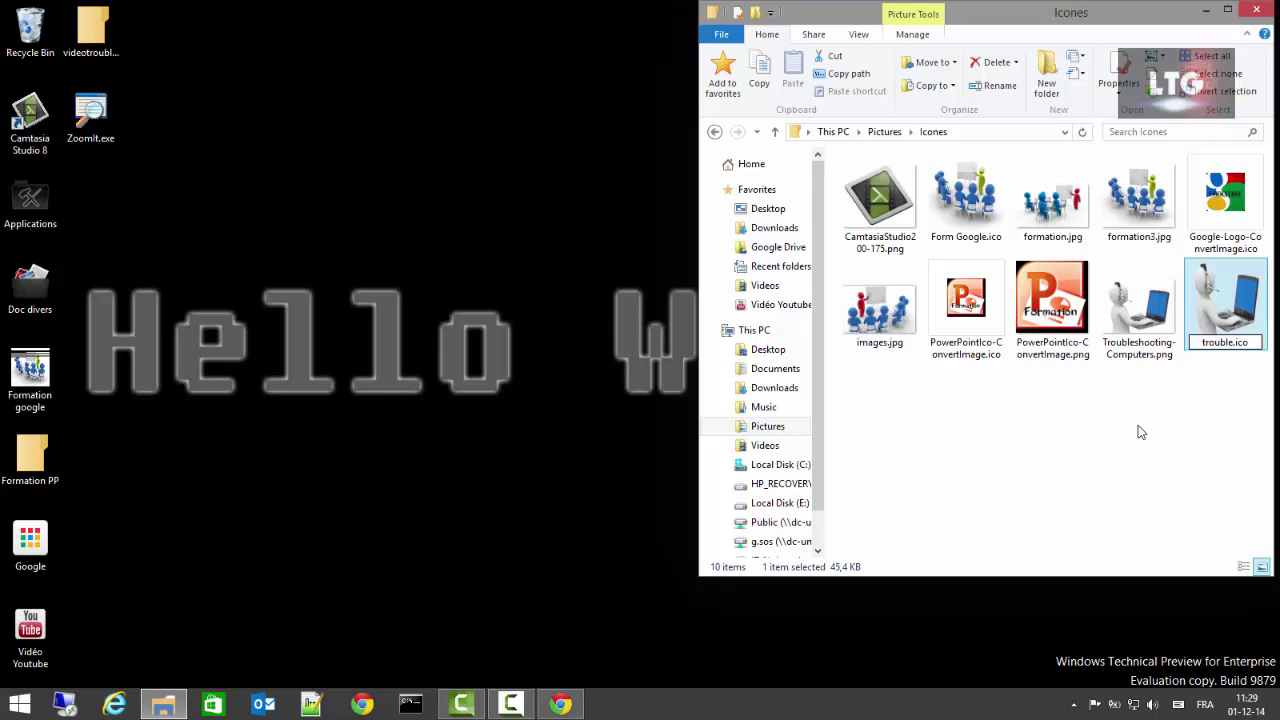
pyautogui.press('Return')
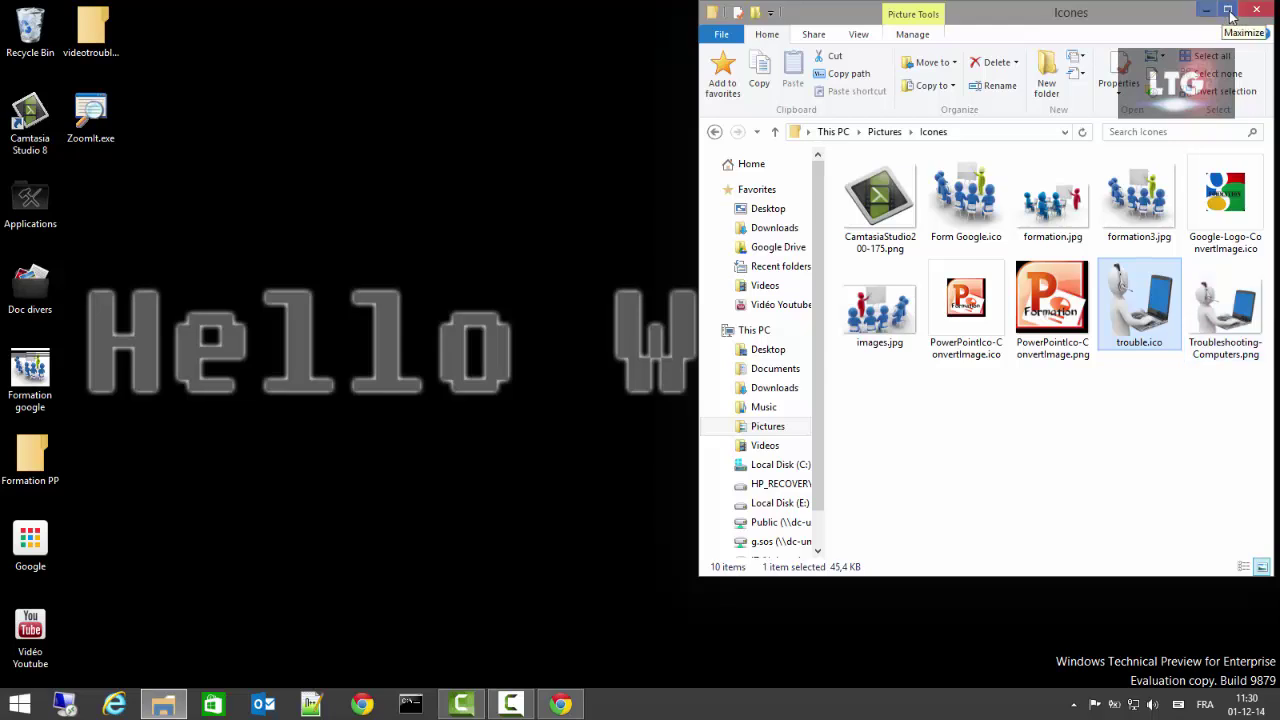
pyautogui.click(1262, 15)
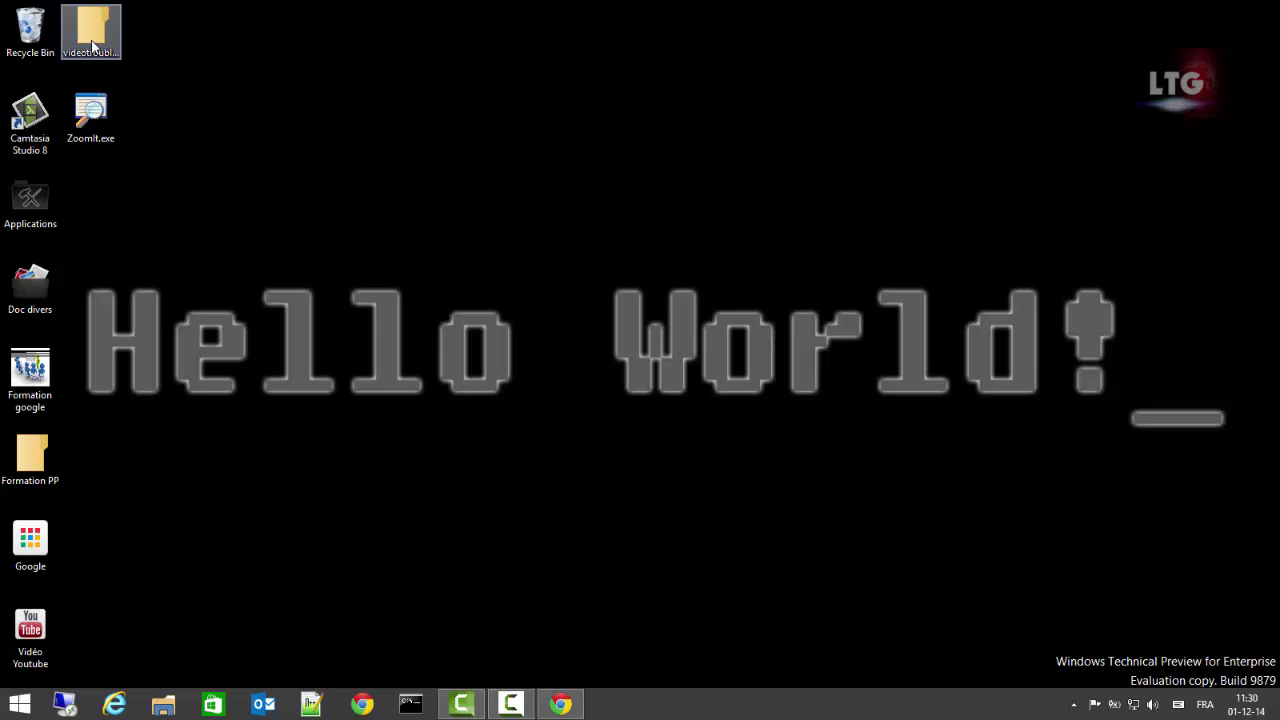
# Step: Set trouble.ico as the custom icon of the videotroubleshoting folder and move the folder to an empty area of the desktop
pyautogui.rightClick(92, 45)
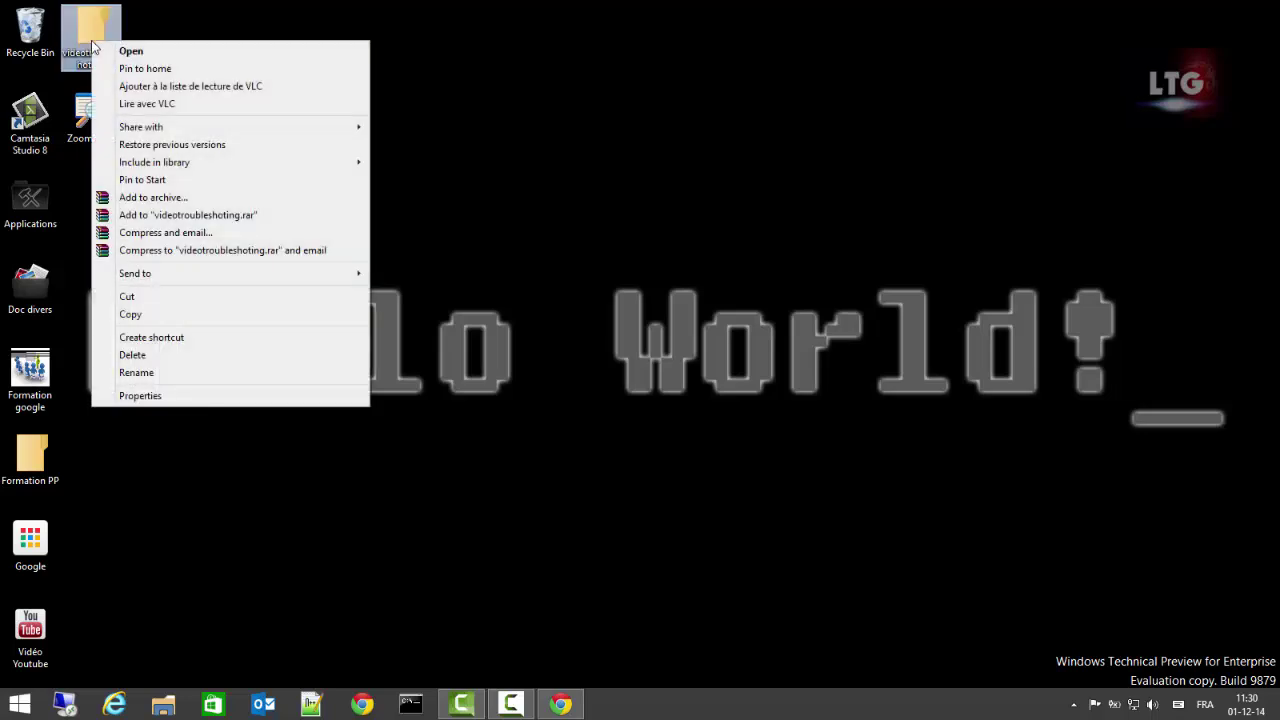
pyautogui.click(142, 397)
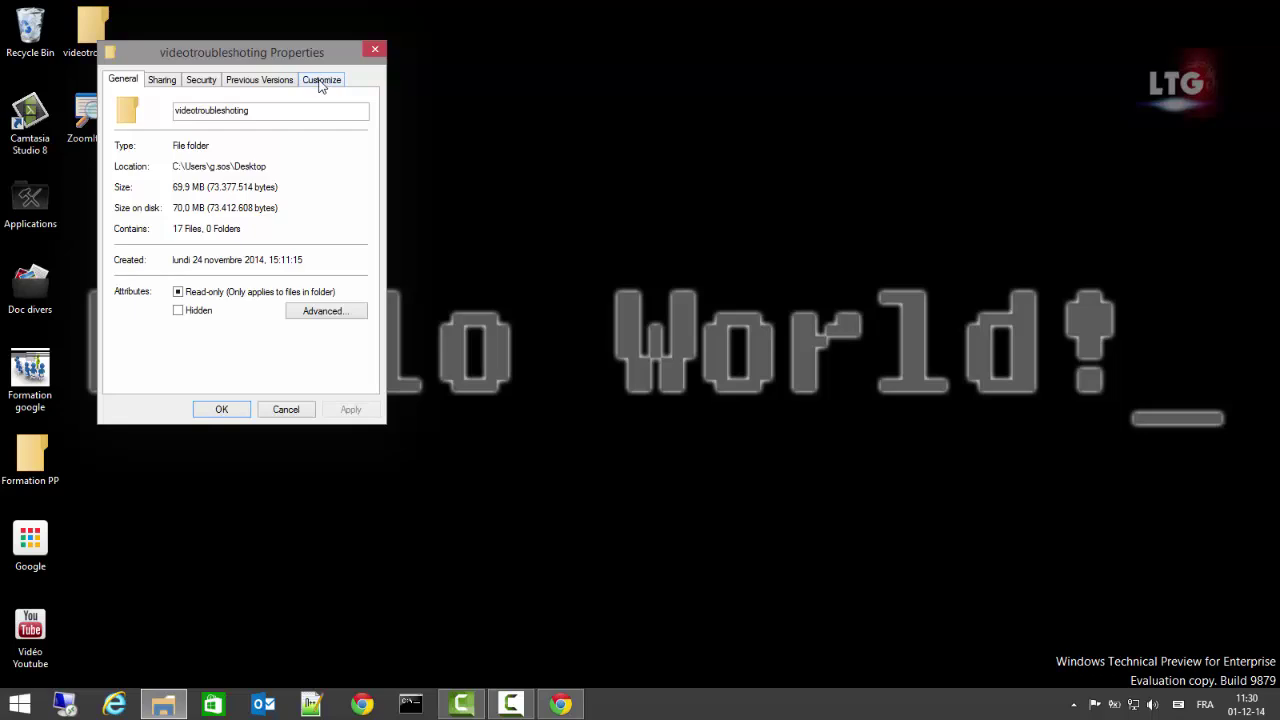
pyautogui.click(318, 82)
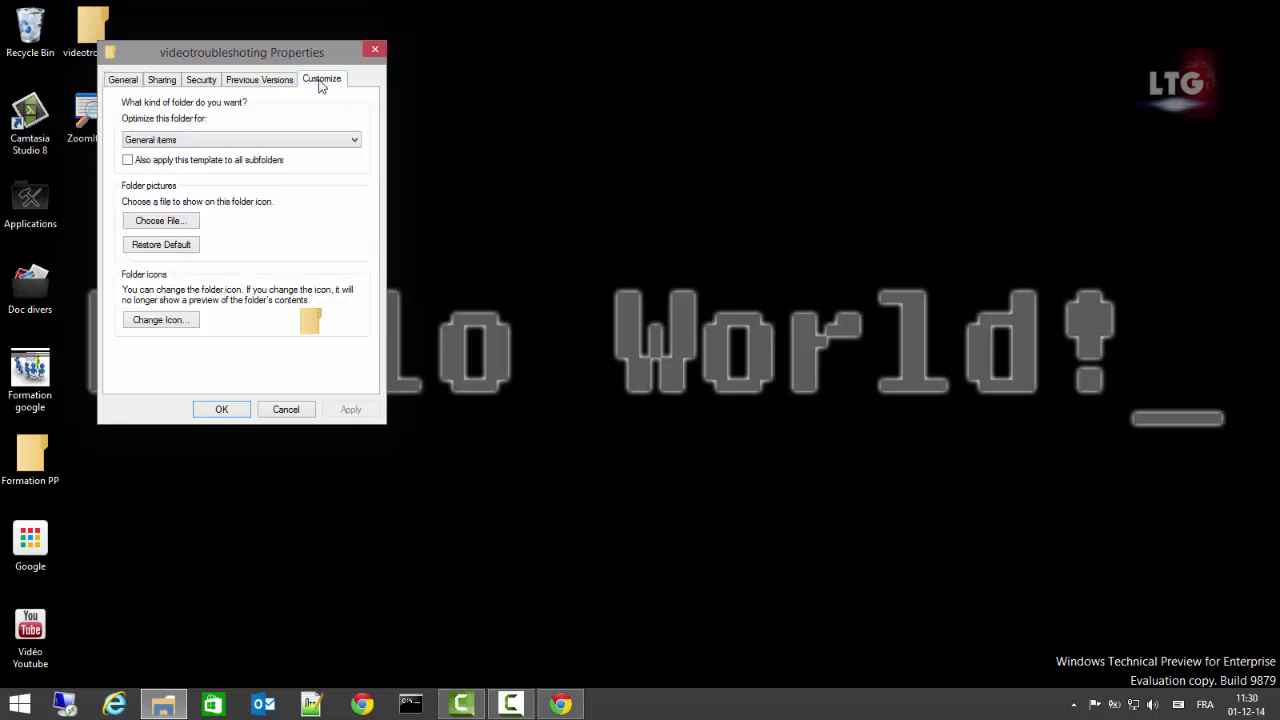
pyautogui.click(152, 322)
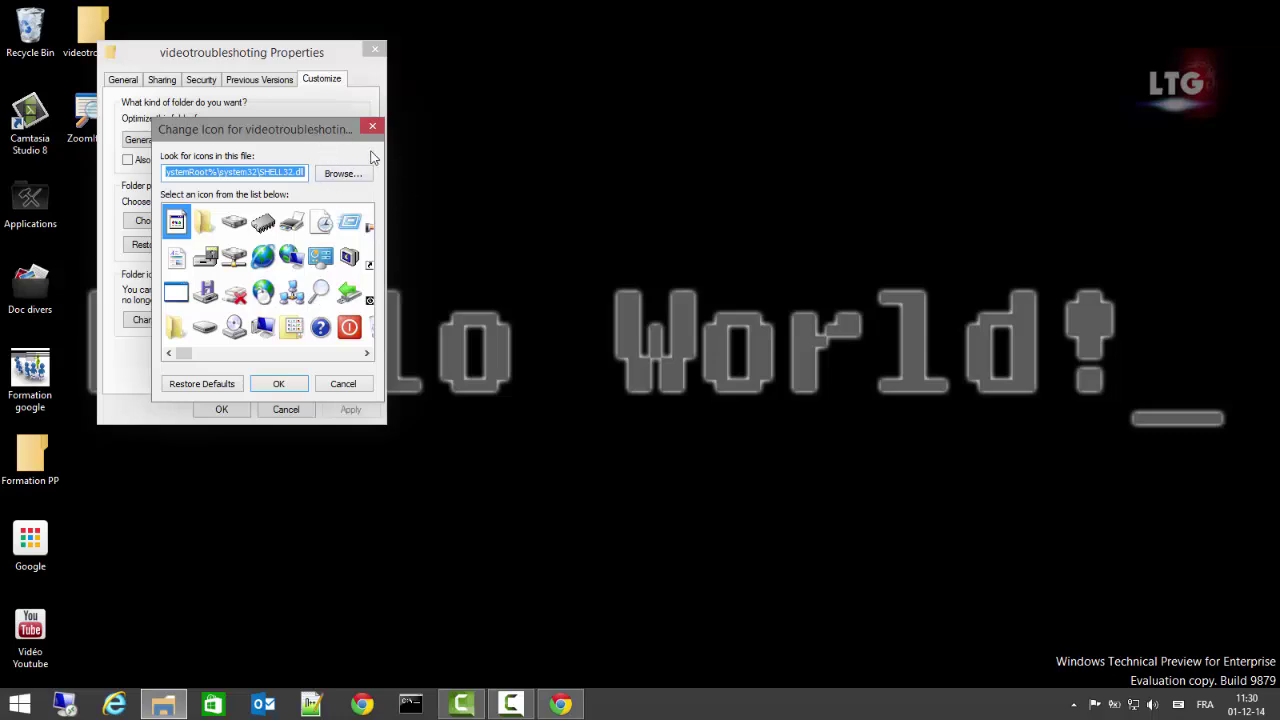
pyautogui.click(339, 176)
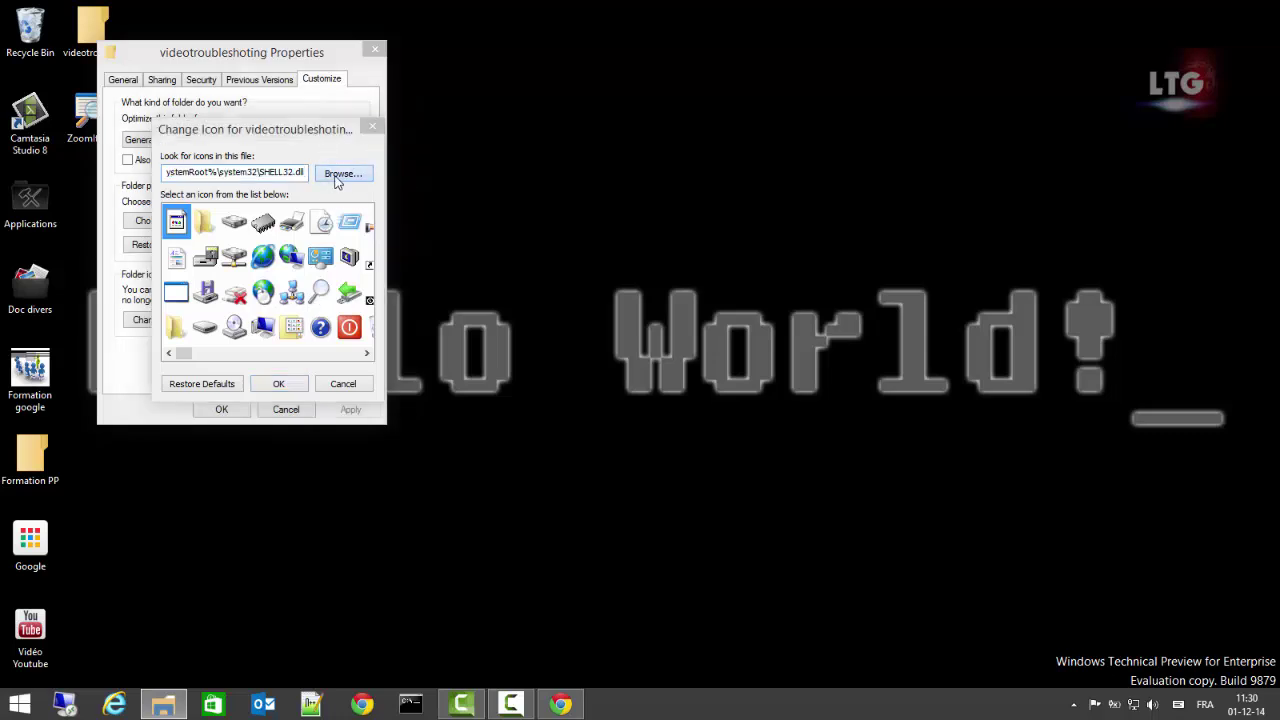
pyautogui.click(603, 298)
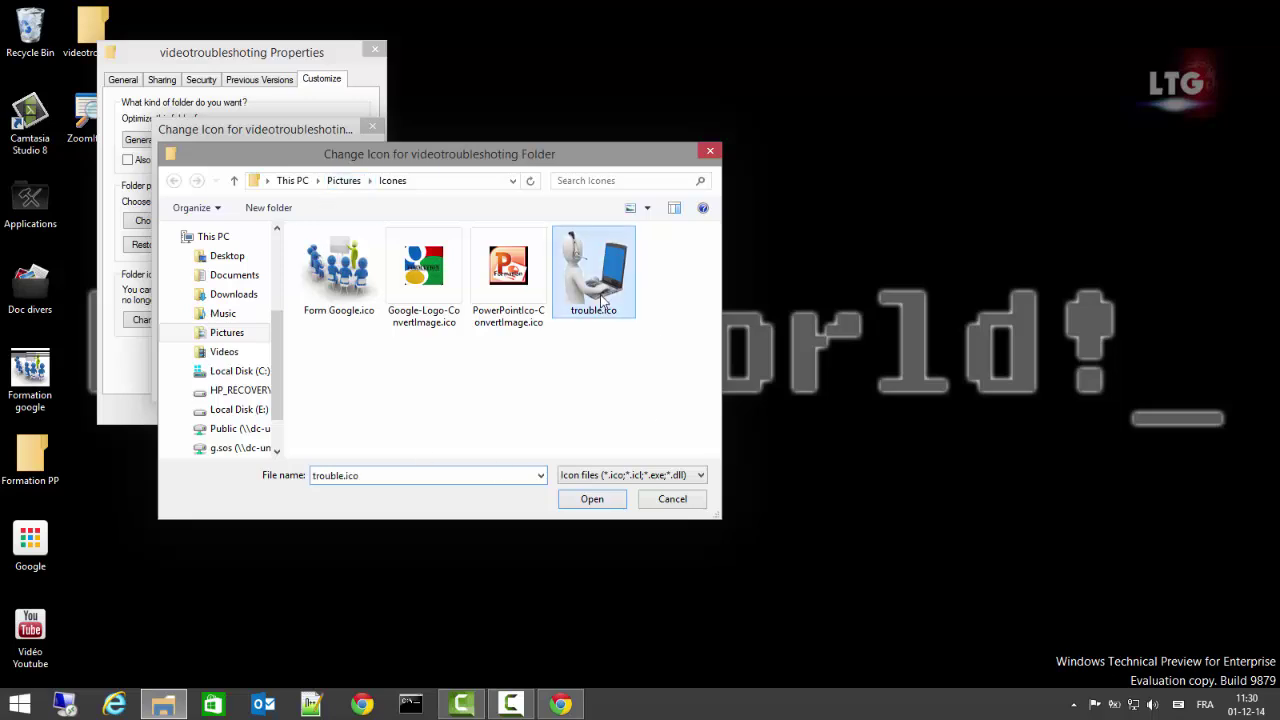
pyautogui.click(592, 500)
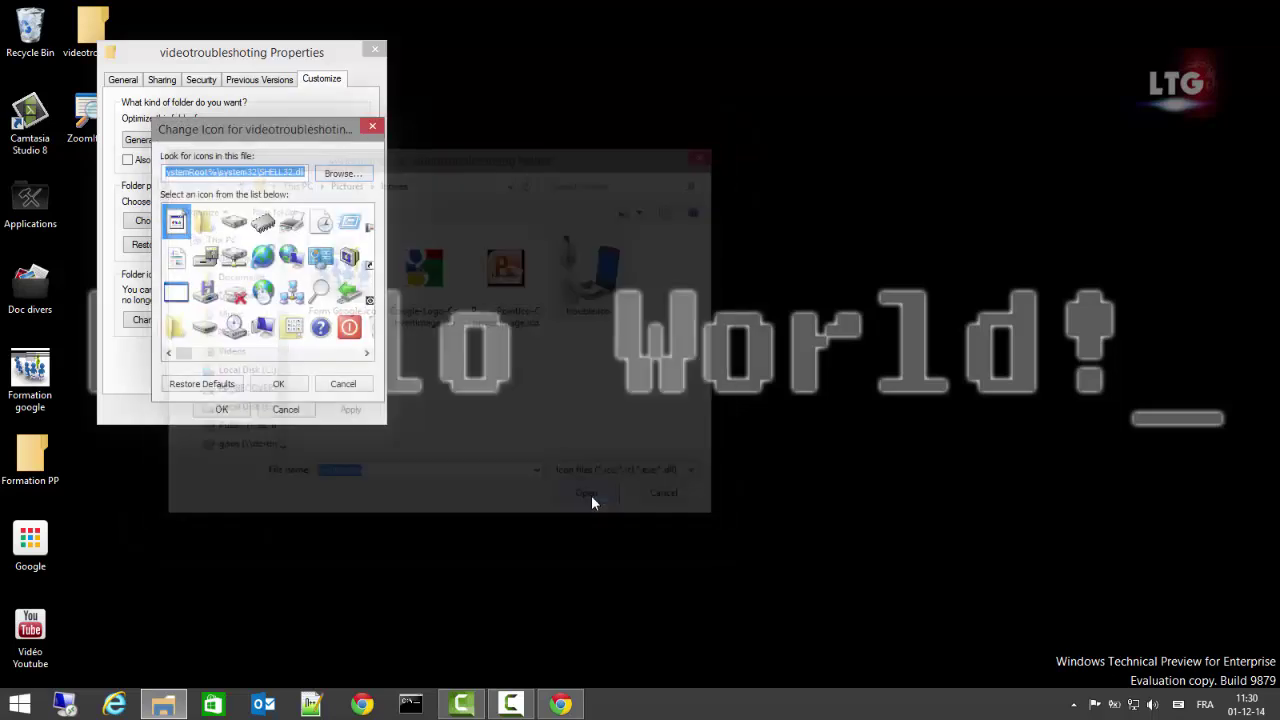
pyautogui.click(279, 386)
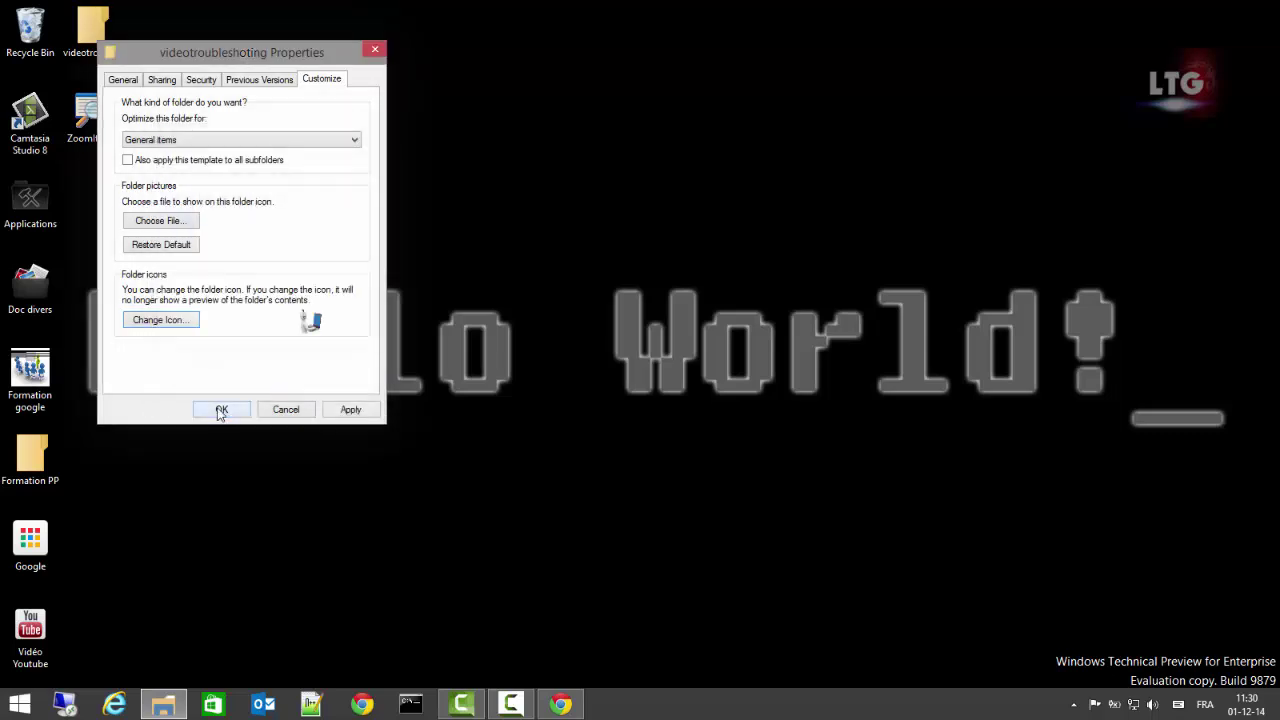
pyautogui.click(225, 410)
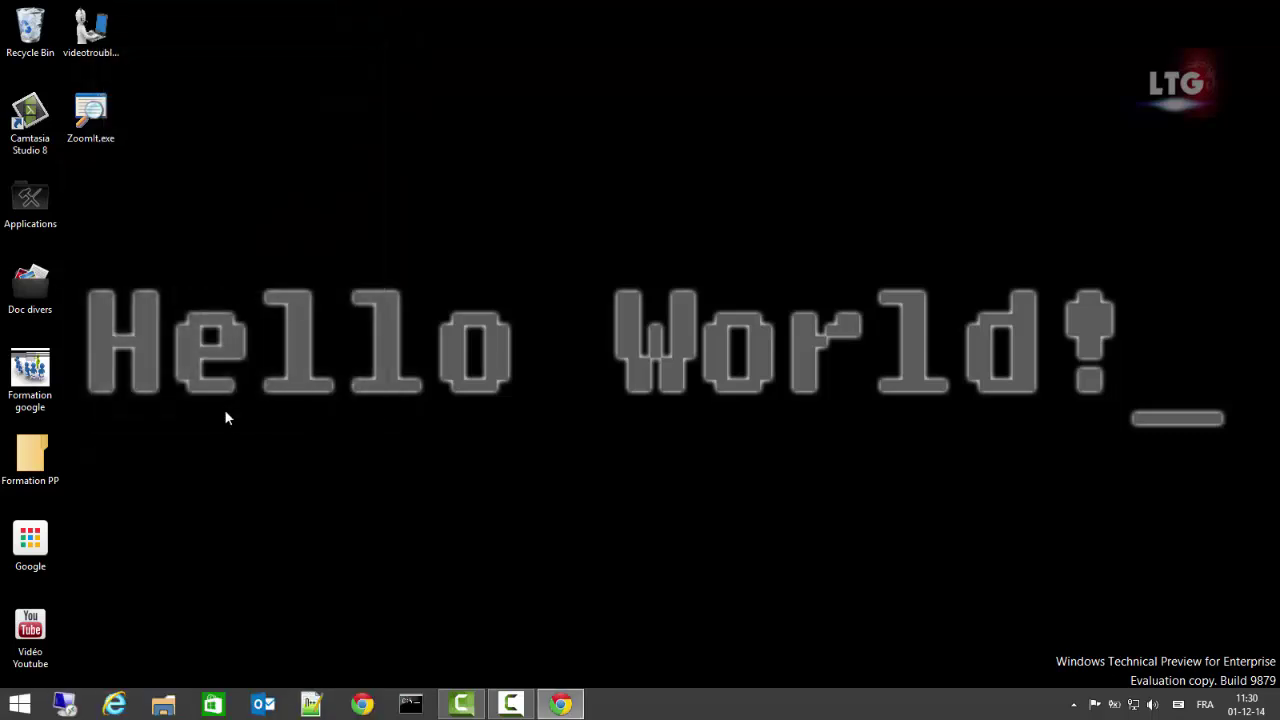
pyautogui.moveTo(95, 40); pyautogui.dragTo(460, 212)
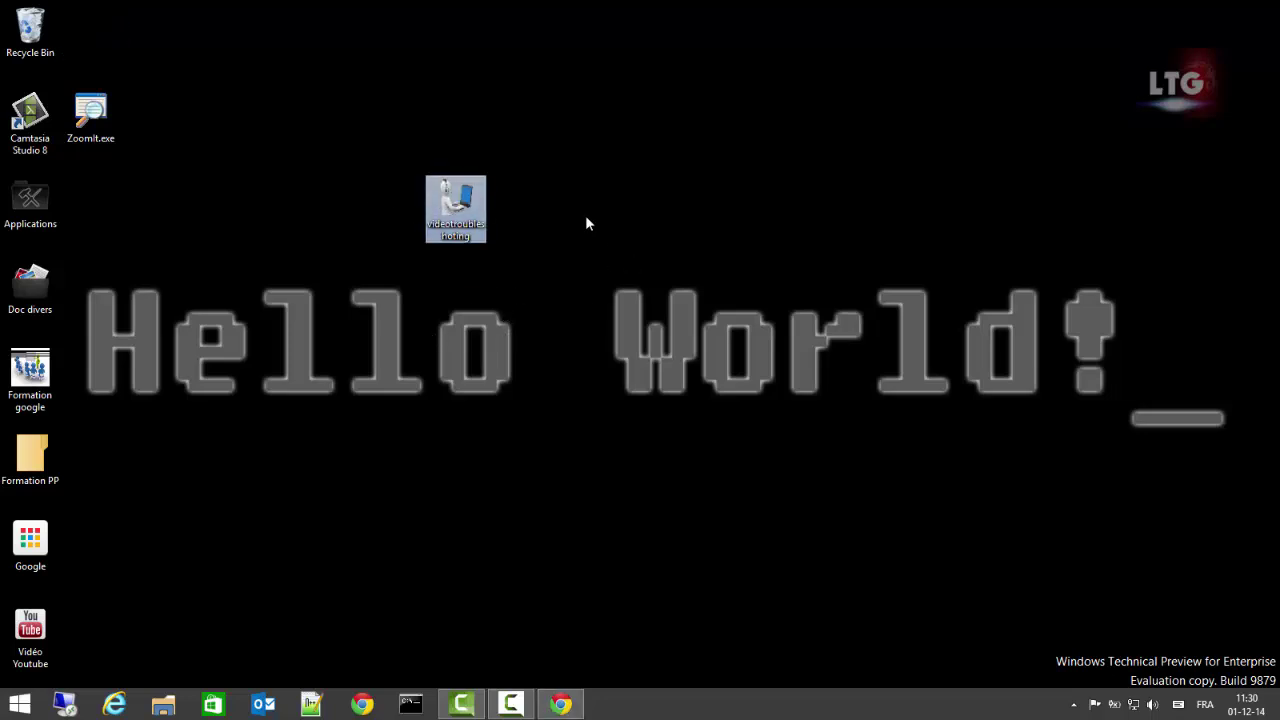
# Step: Try the small icon size on the desktop and restore the medium icon size
pyautogui.rightClick(638, 186)
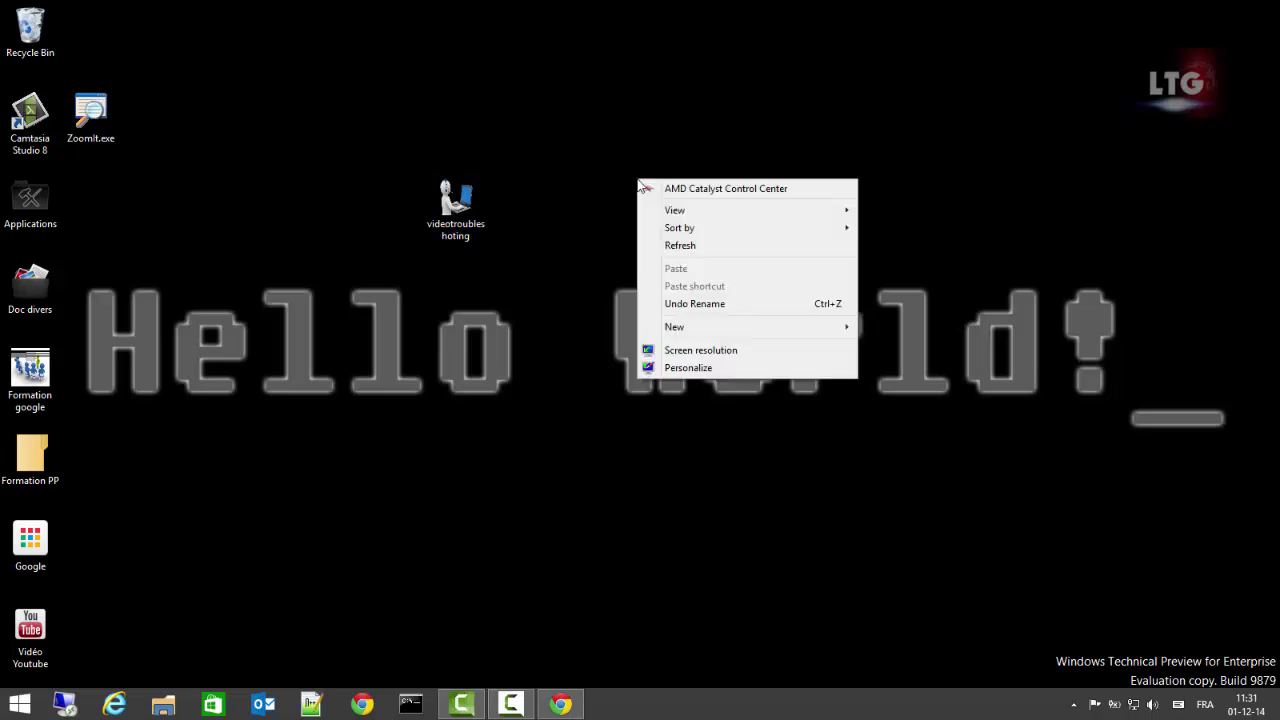
pyautogui.moveTo(684, 214)
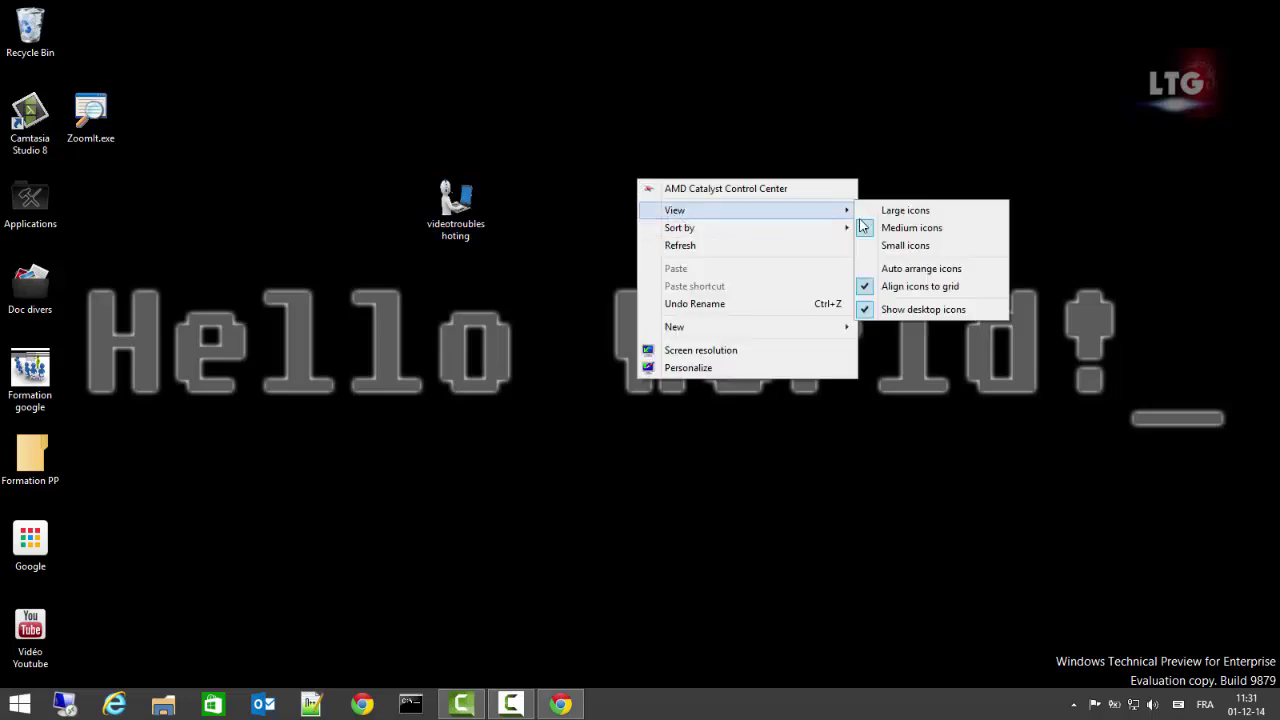
pyautogui.click(906, 247)
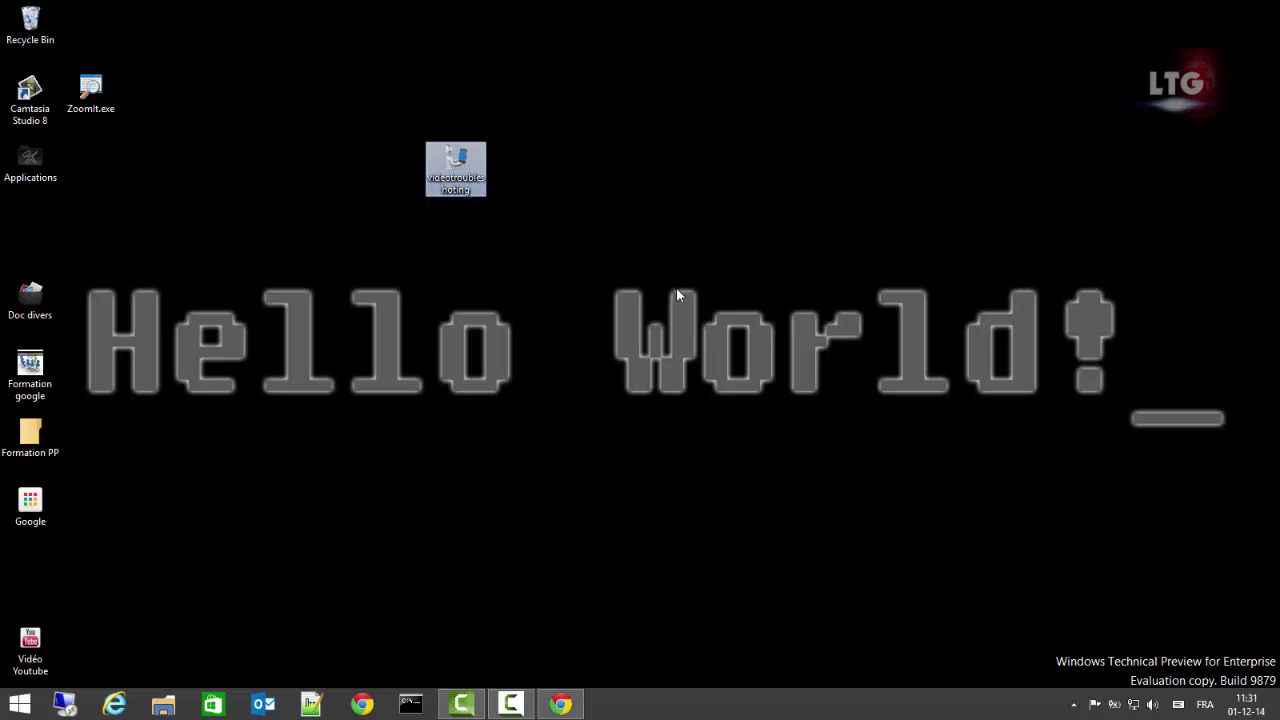
pyautogui.rightClick(742, 163)
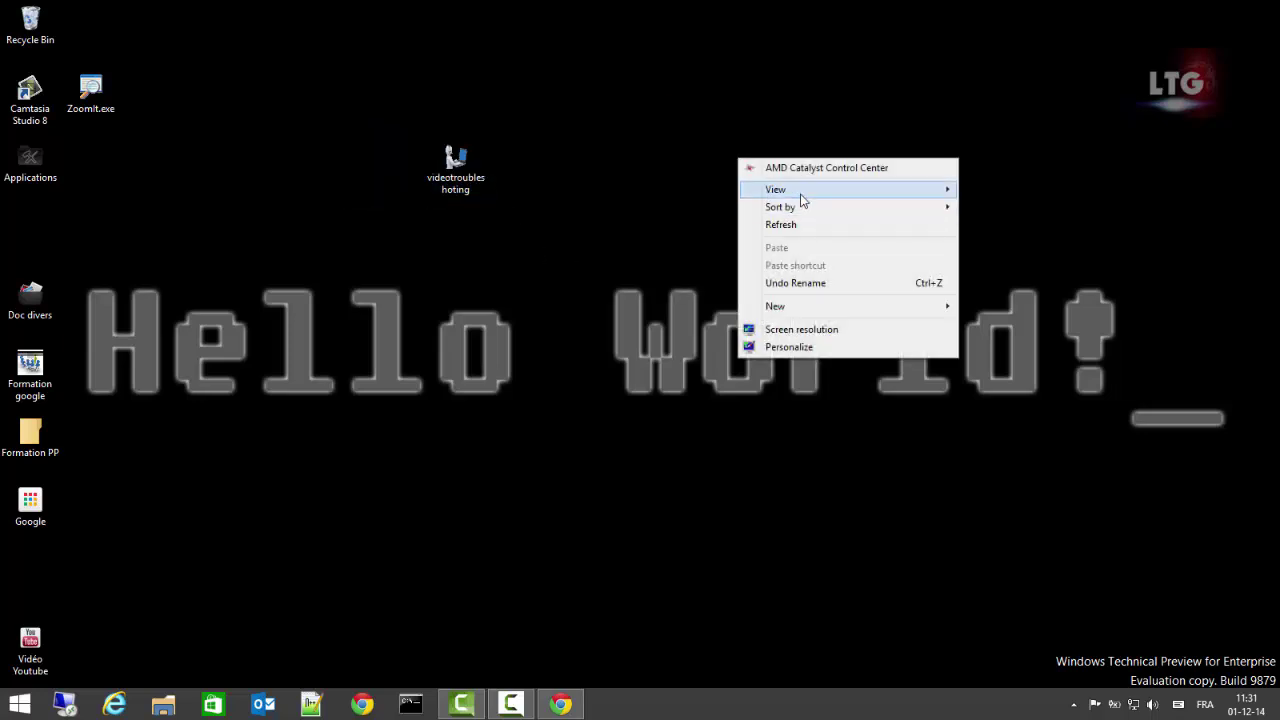
pyautogui.moveTo(801, 195)
pyautogui.click(1040, 207)
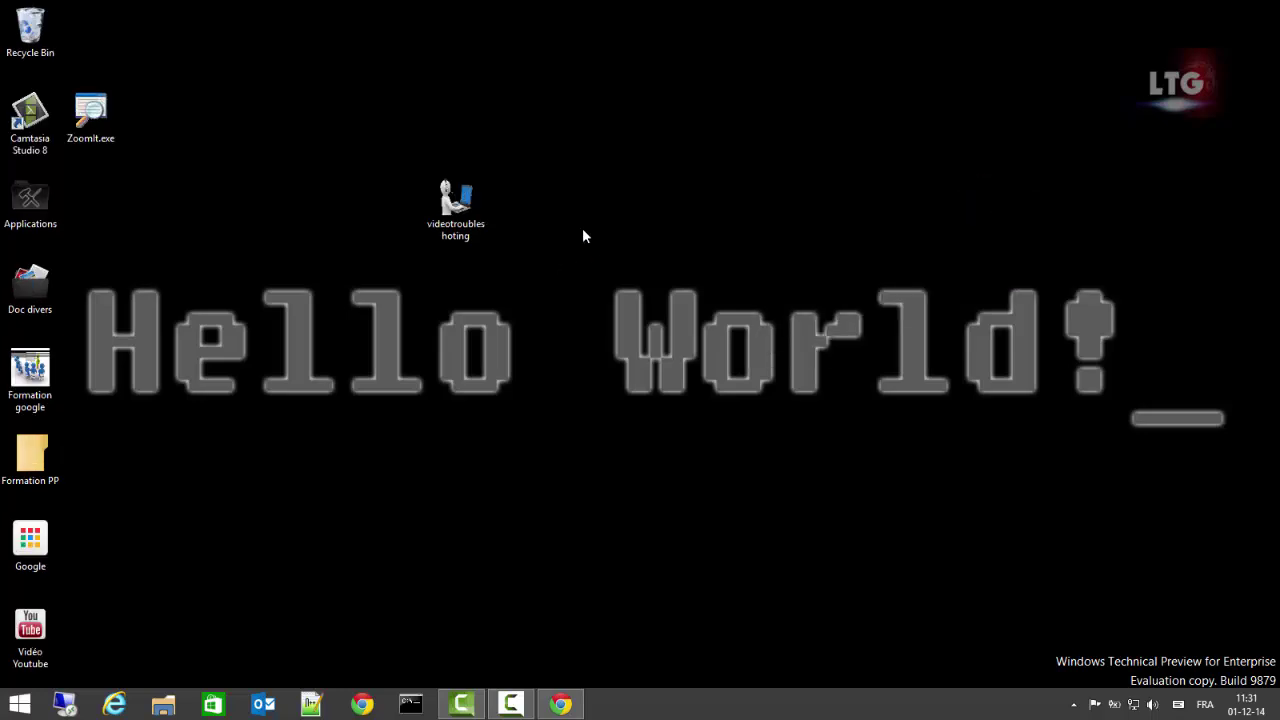
# Step: Set the desktop icons to the large size
pyautogui.rightClick(554, 219)
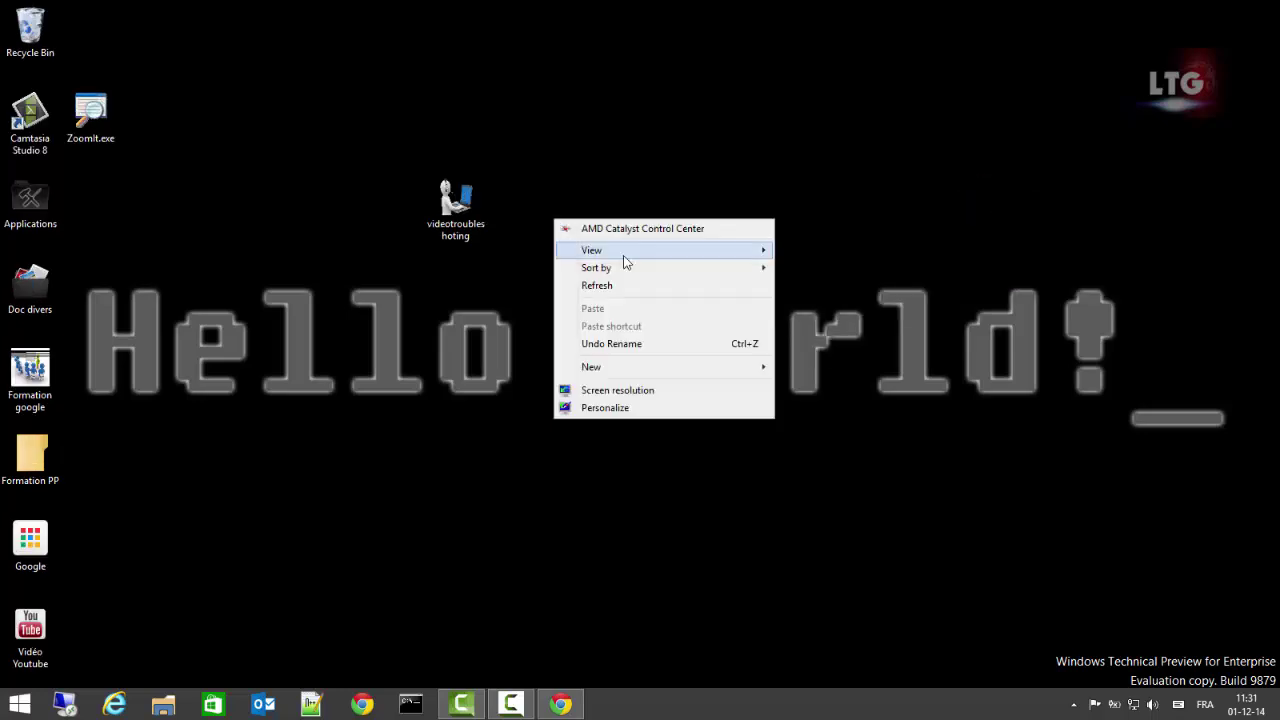
pyautogui.moveTo(684, 256)
pyautogui.click(820, 251)
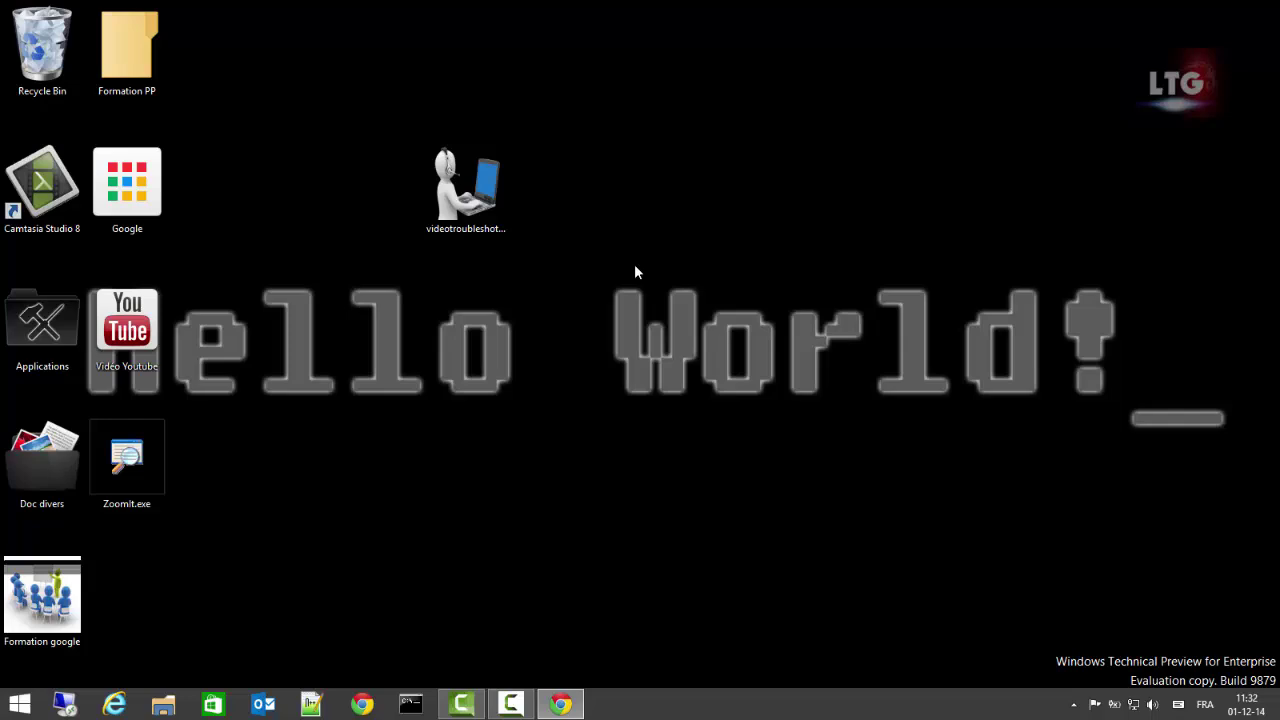
# Step: Open the Applications desktop folder in a maximized window to view its shortcuts
pyautogui.click(46, 196)
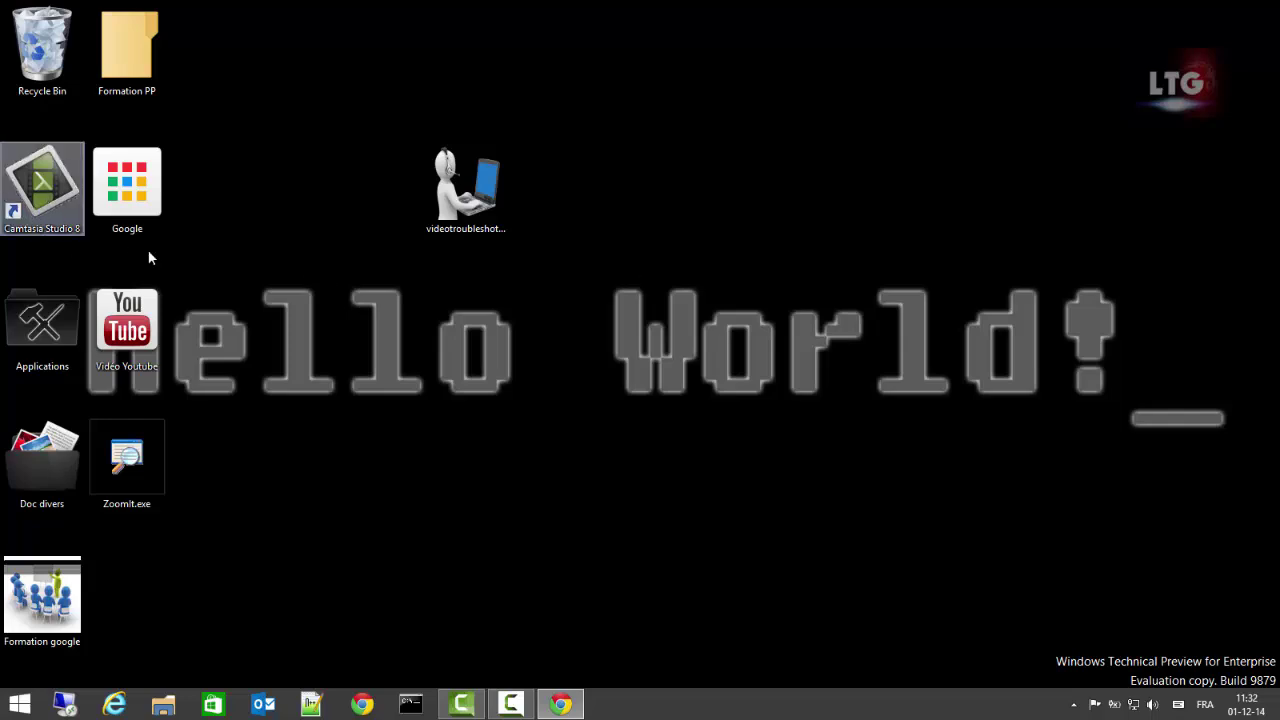
pyautogui.click(245, 285)
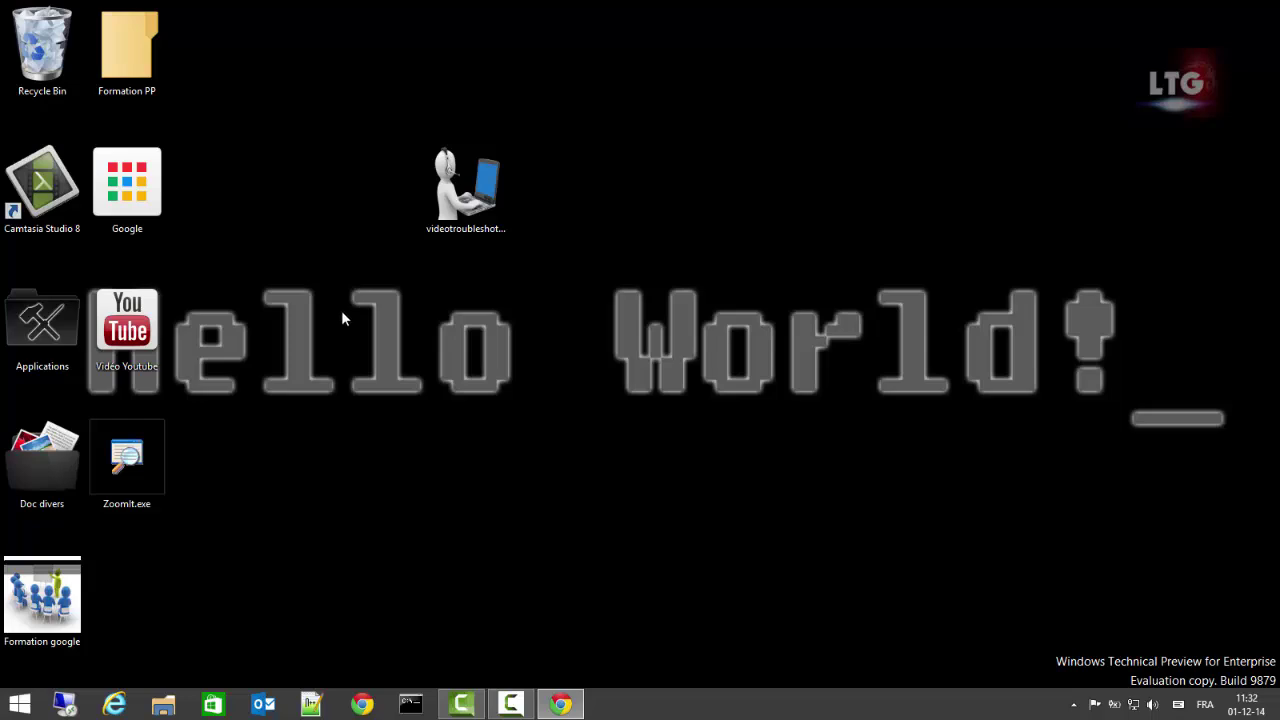
pyautogui.doubleClick(44, 334)
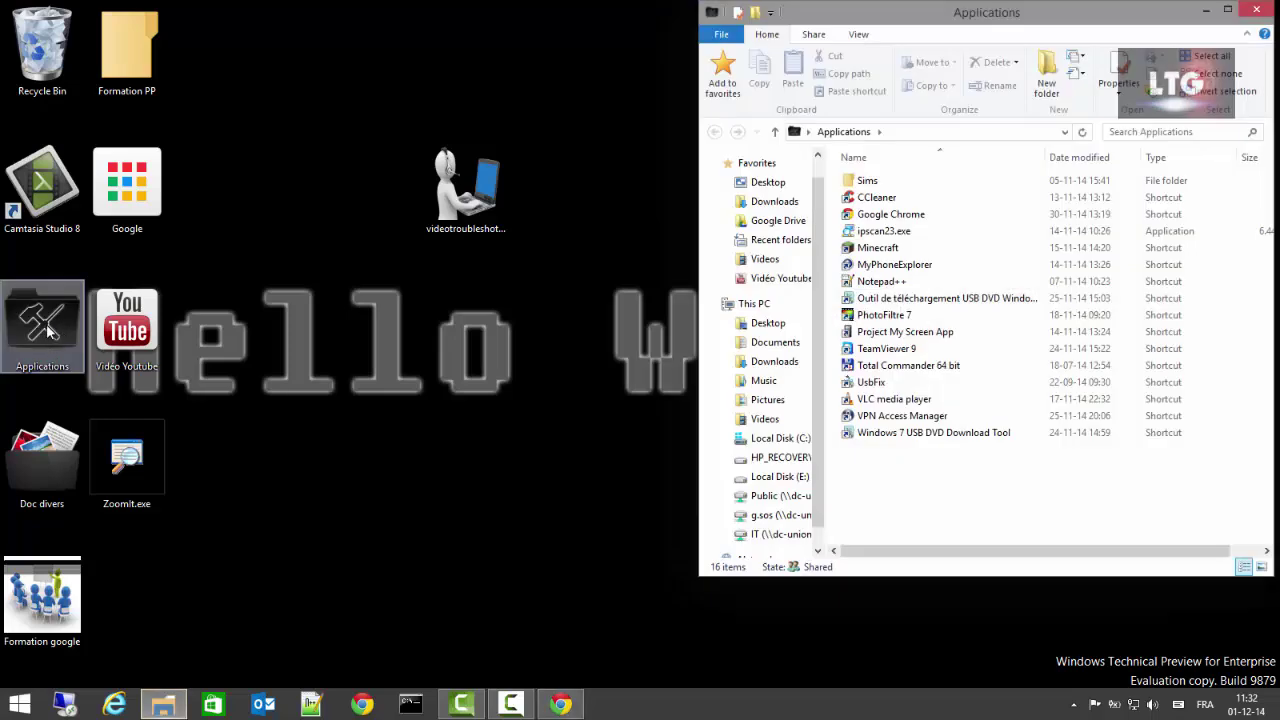
pyautogui.click(1231, 8)
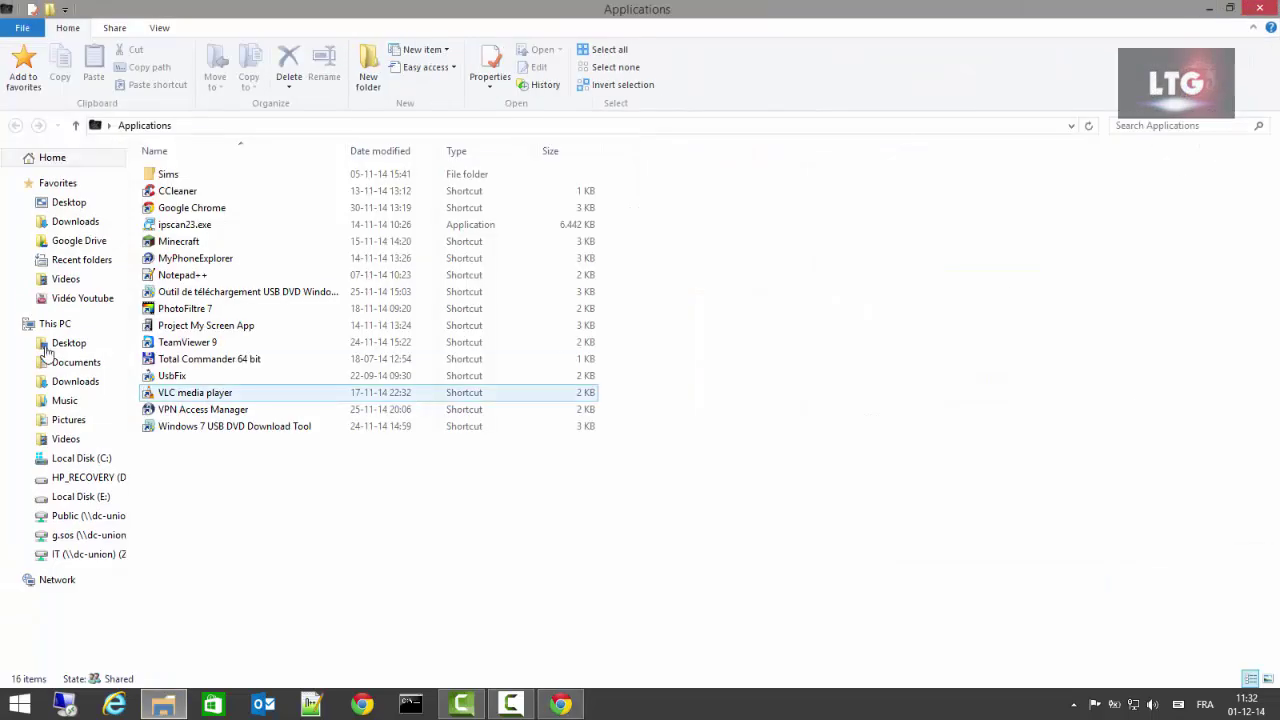
pyautogui.click(205, 194)
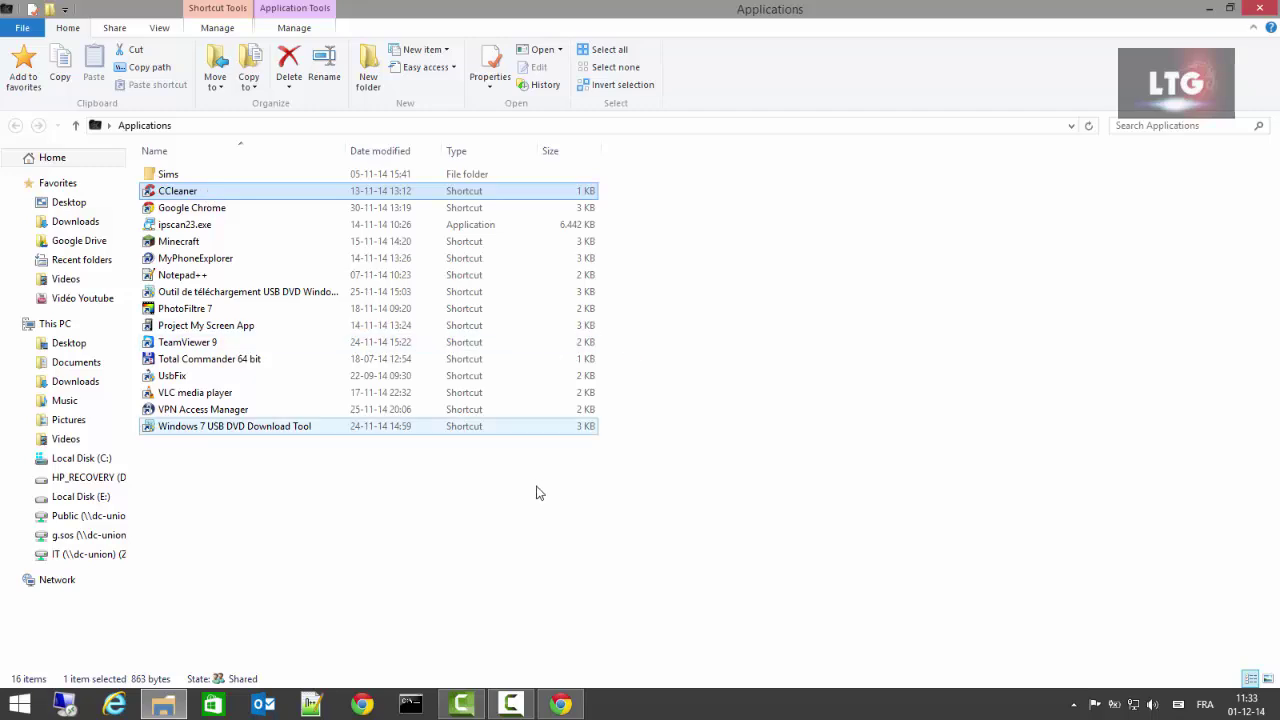
# Step: Switch to Chrome and return to the start of the troubleshooting image results, closing the open image preview
pyautogui.moveTo(547, 711)
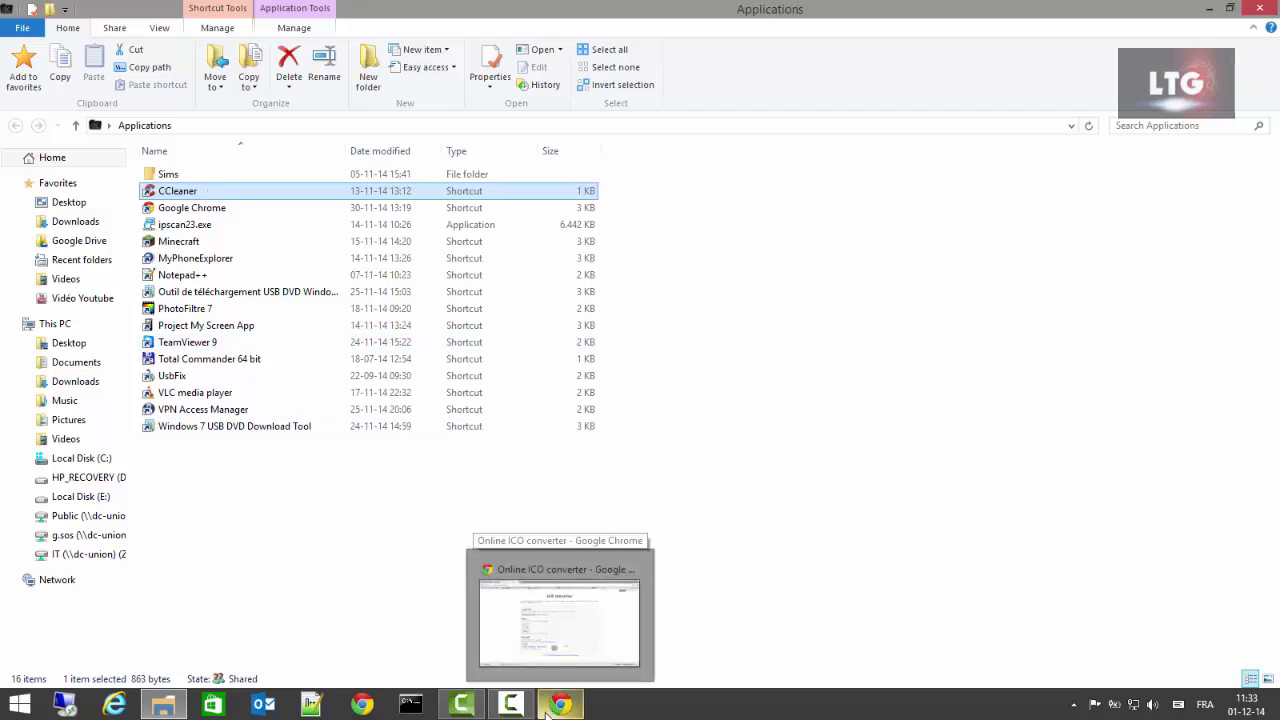
pyautogui.click(560, 615)
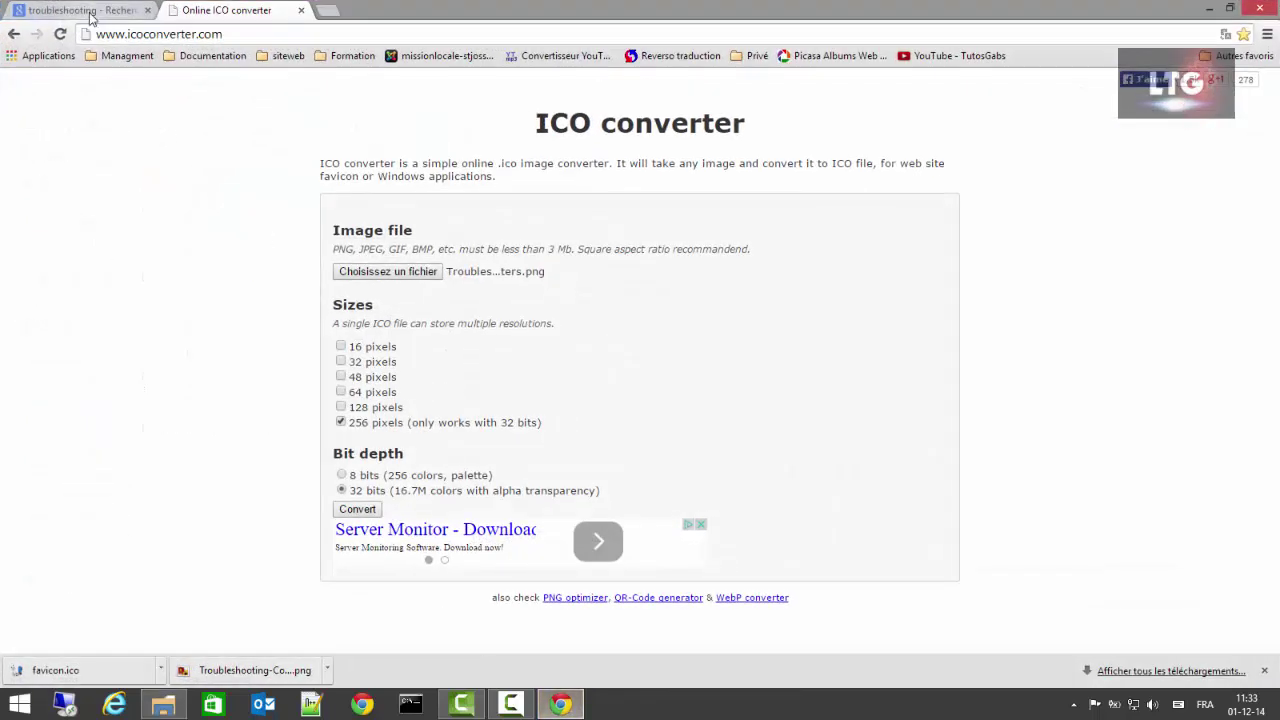
pyautogui.click(100, 9)
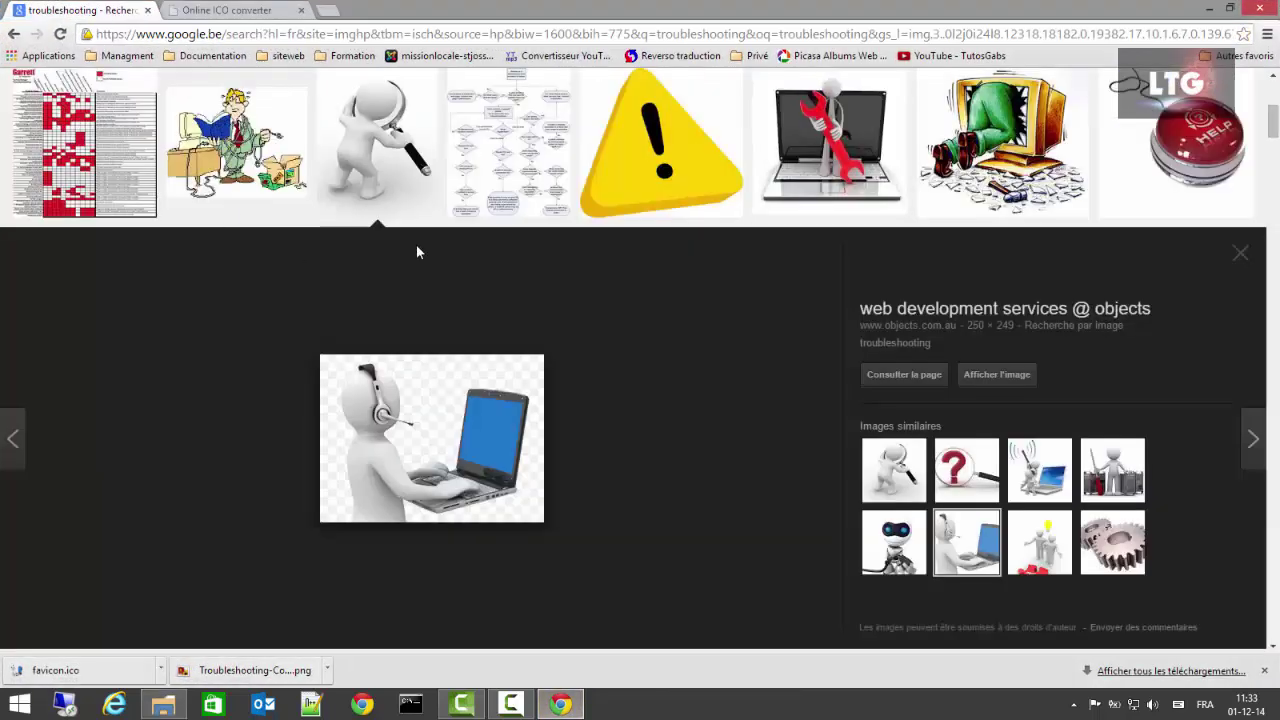
pyautogui.click(1243, 244)
pyautogui.moveTo(1275, 115); pyautogui.dragTo(1276, 88)
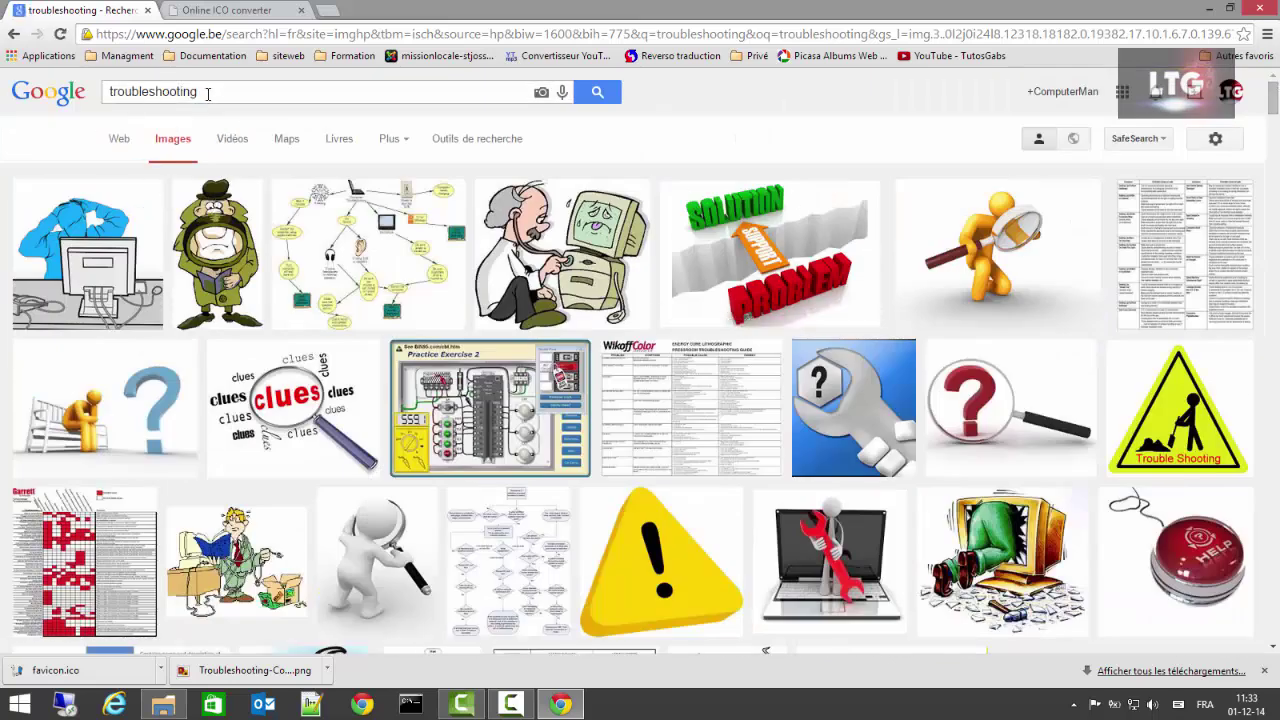
# Step: Save the cartoon detective image from the results as troubleshooting.gif in the Pictures > Icones folder
pyautogui.click(238, 260)
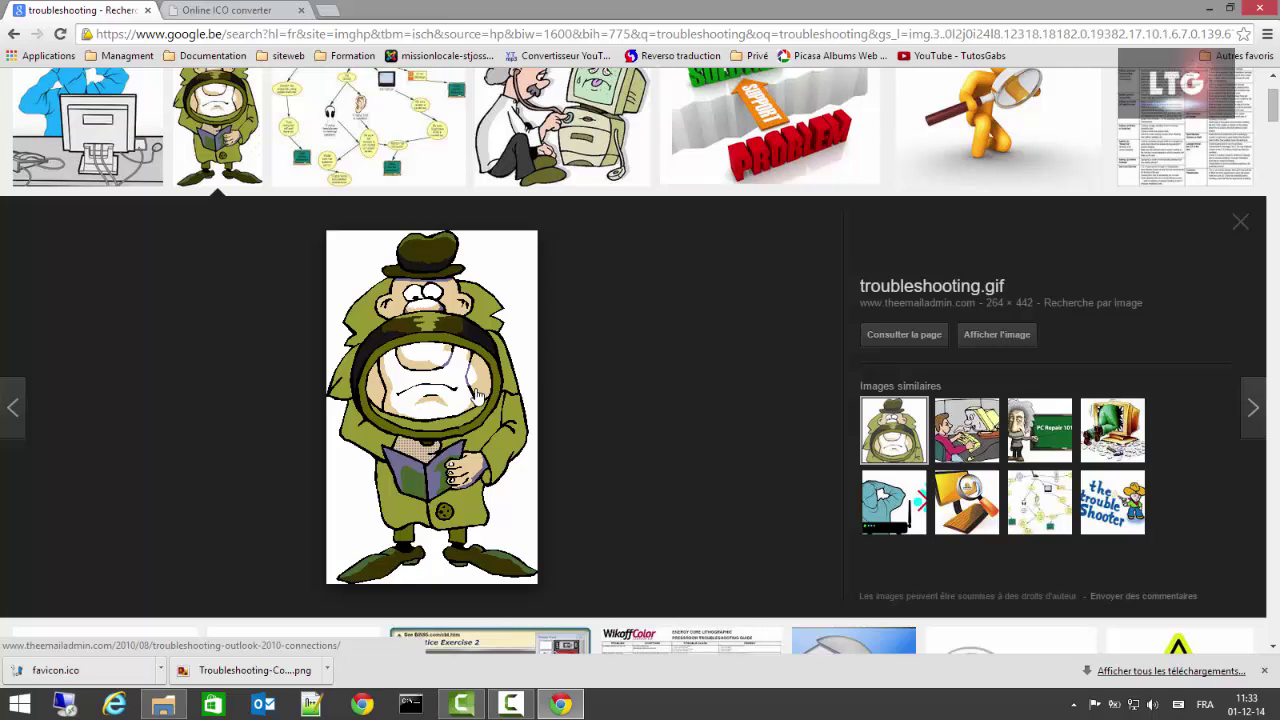
pyautogui.rightClick(478, 397)
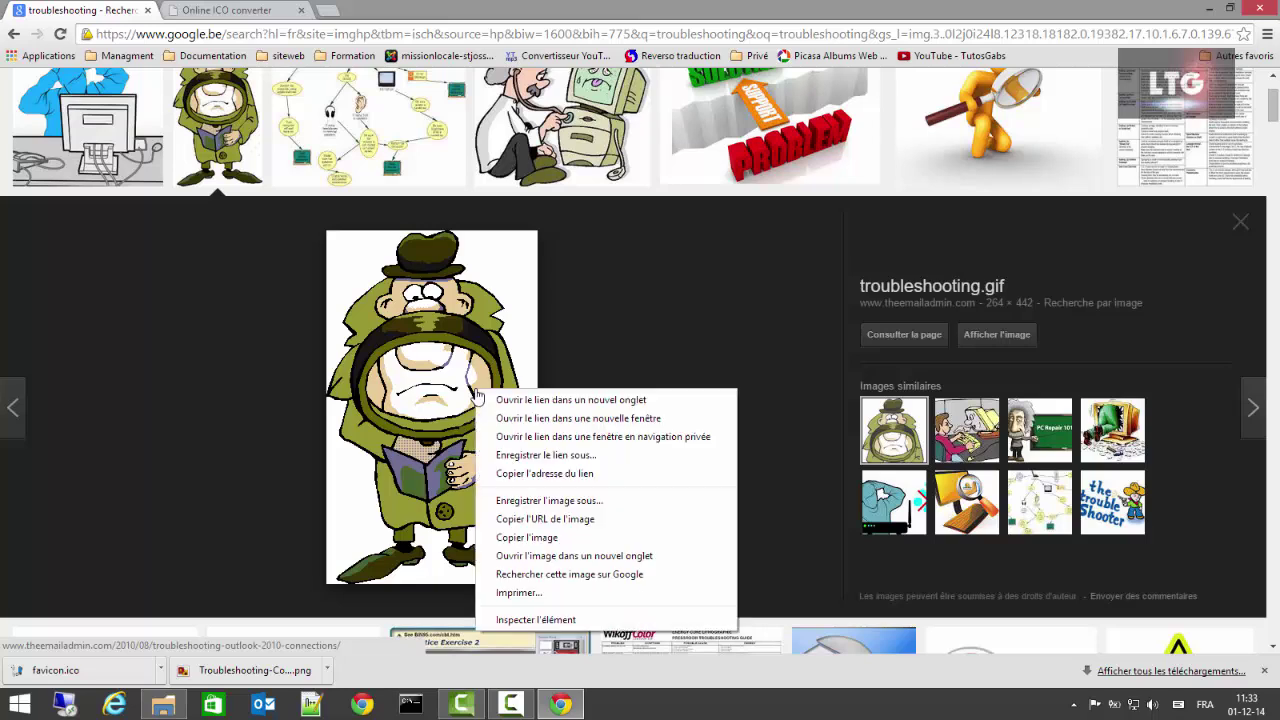
pyautogui.click(600, 500)
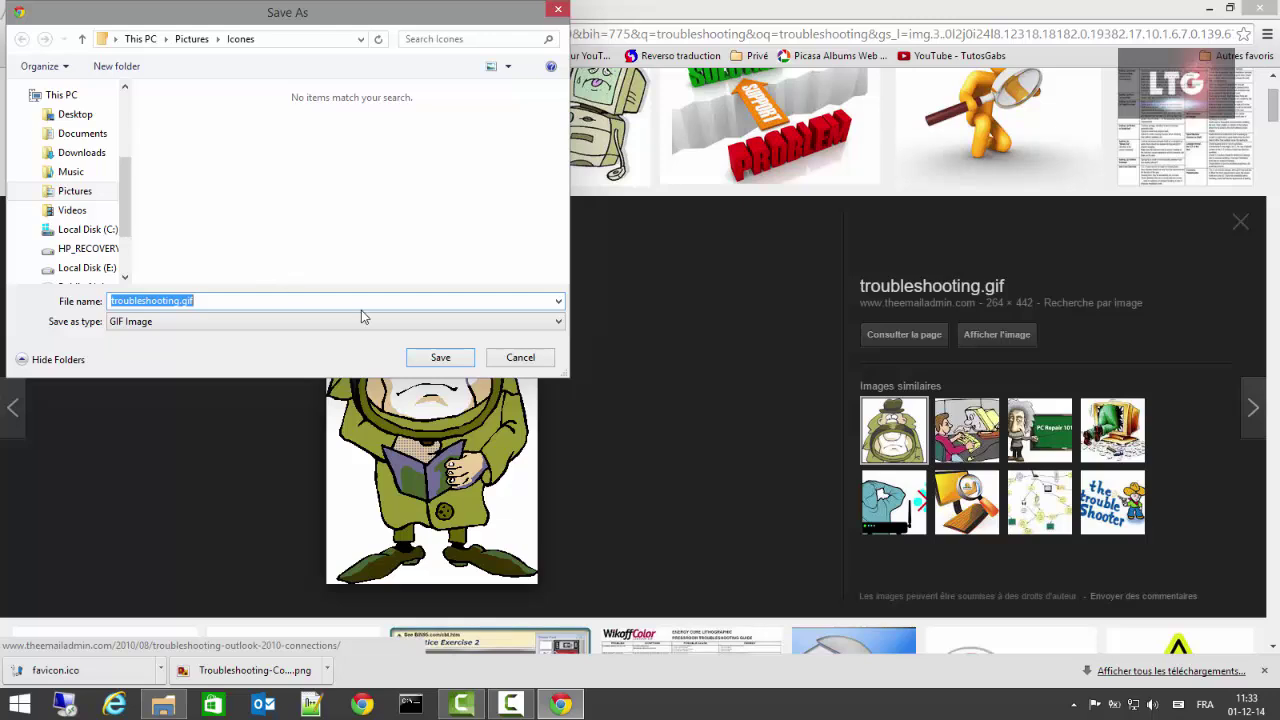
pyautogui.click(440, 359)
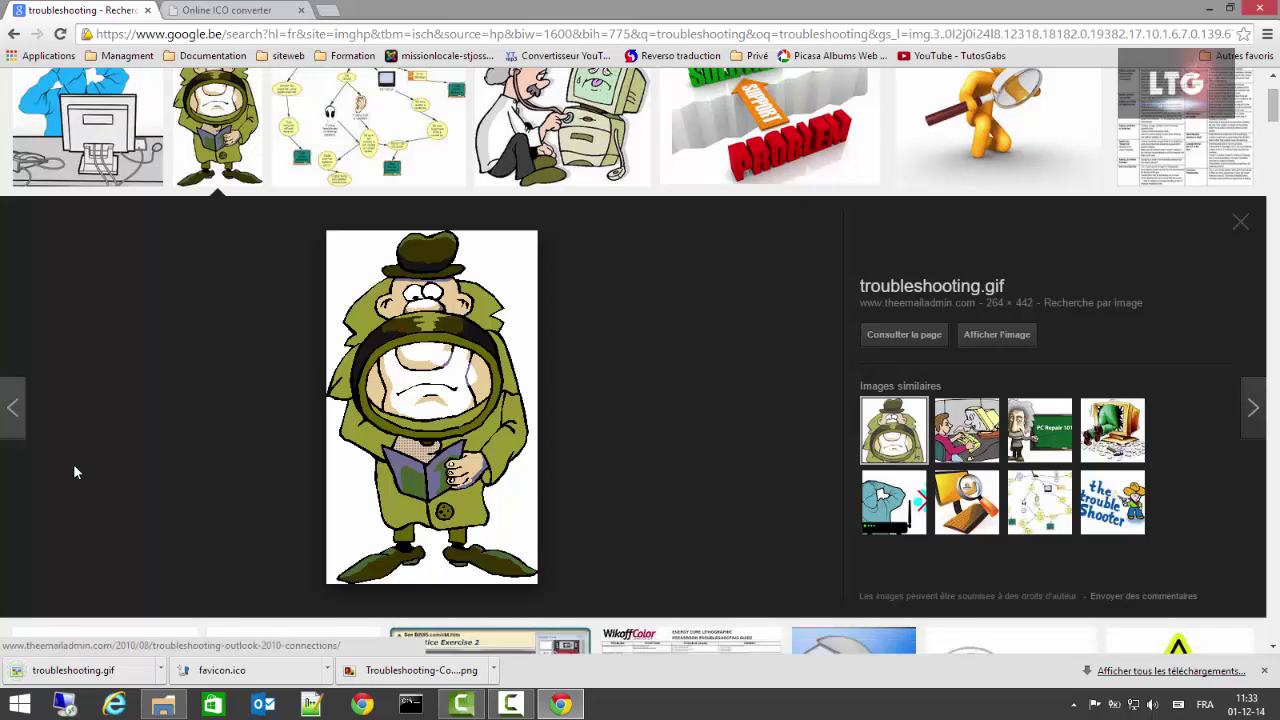
# Step: In the Online ICO converter, choose troubleshooting.gif as the image file and convert it to a 256-pixel ICO
pyautogui.click(238, 12)
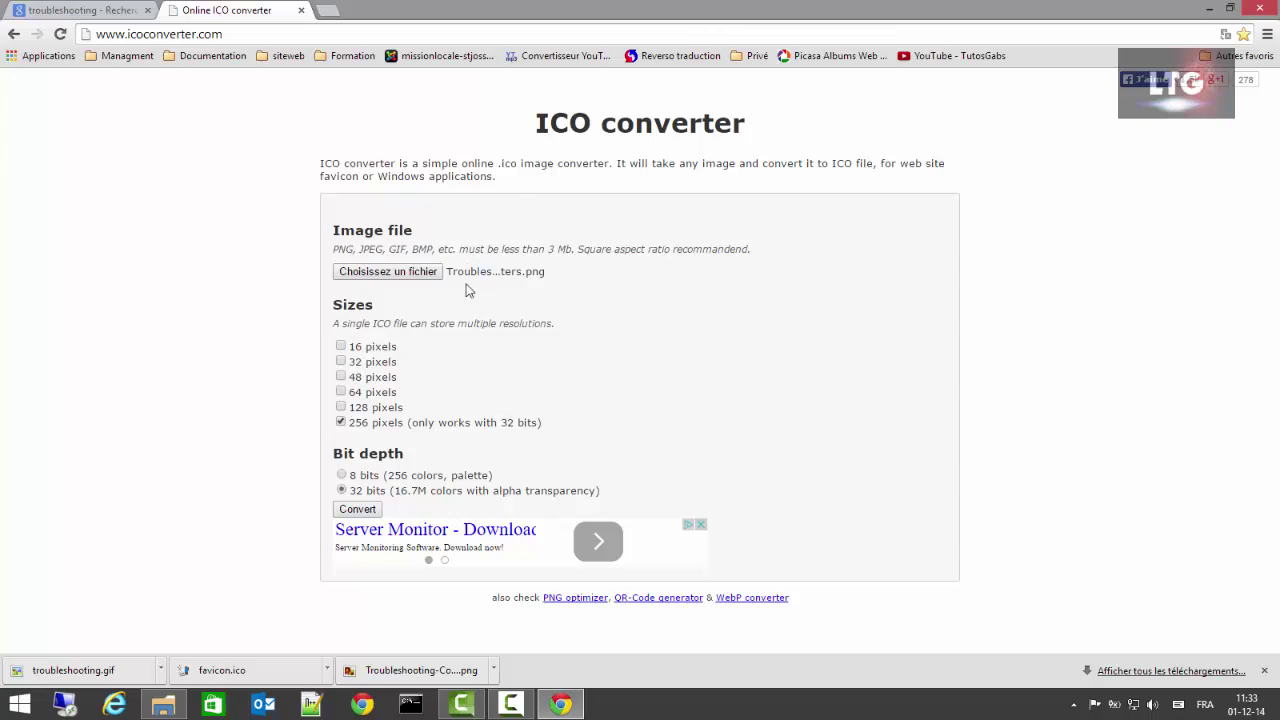
pyautogui.click(393, 275)
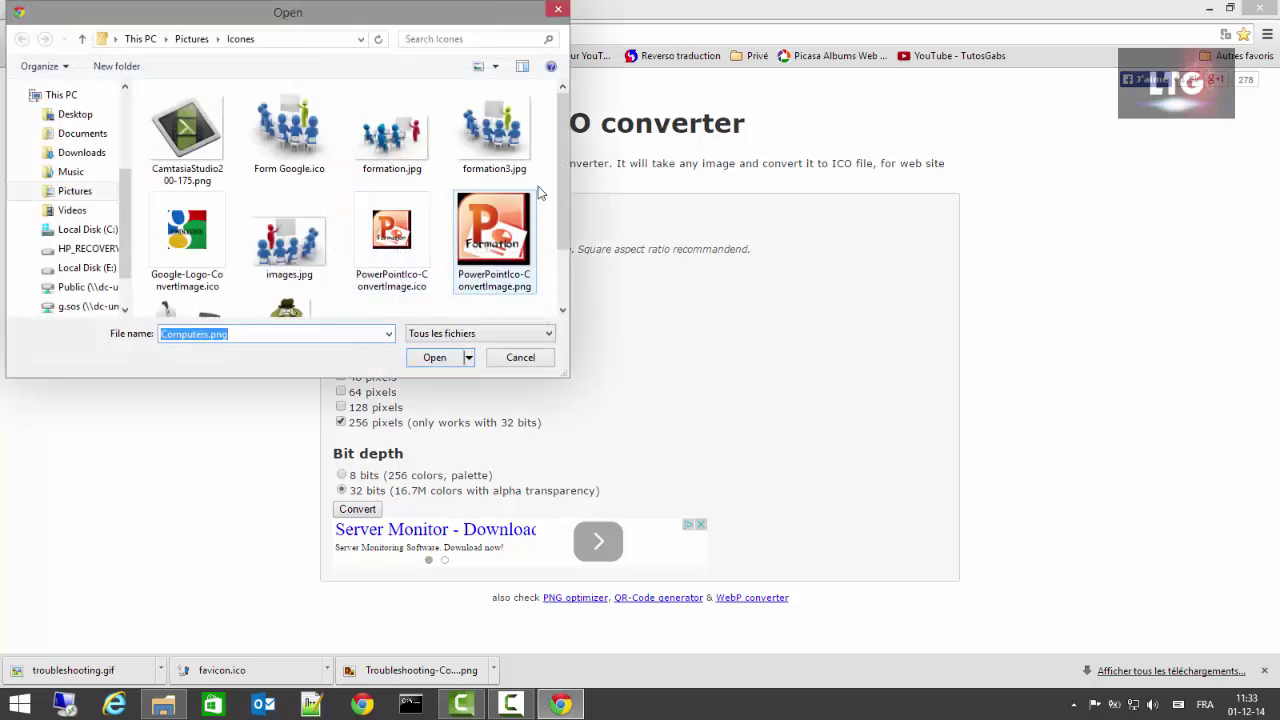
pyautogui.scroll(-2, 560, 175)
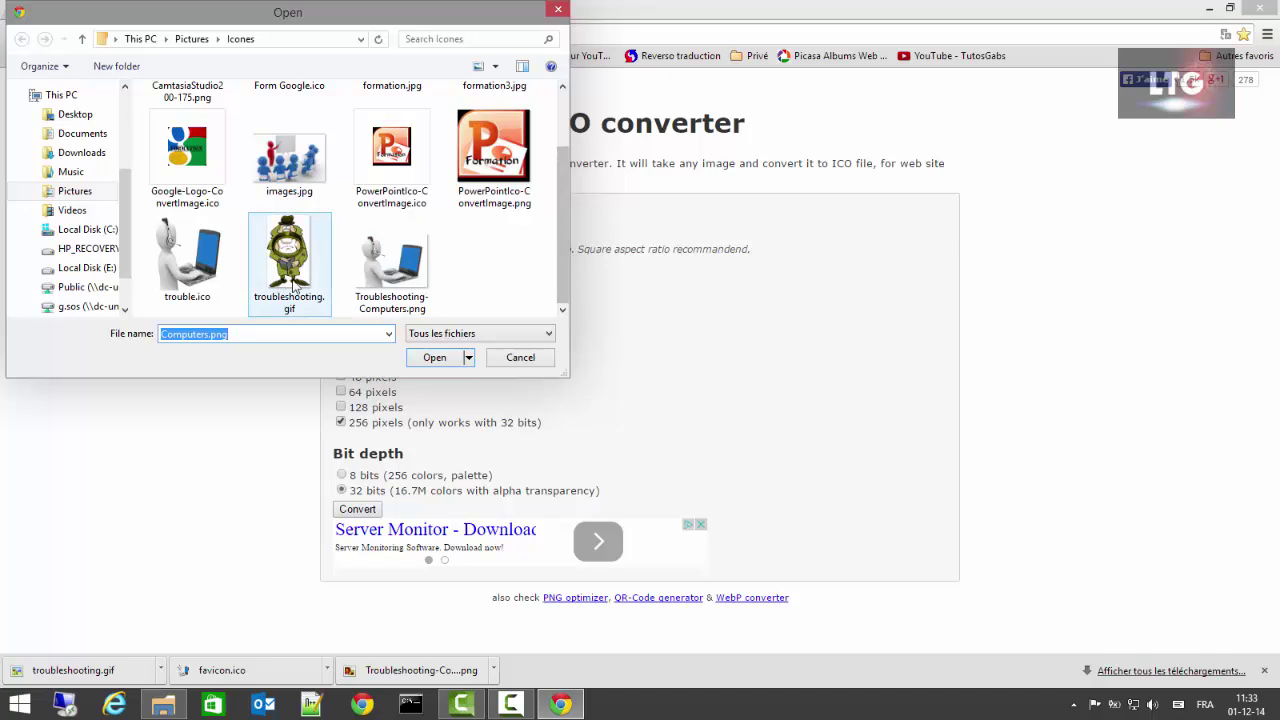
pyautogui.click(282, 288)
pyautogui.click(442, 363)
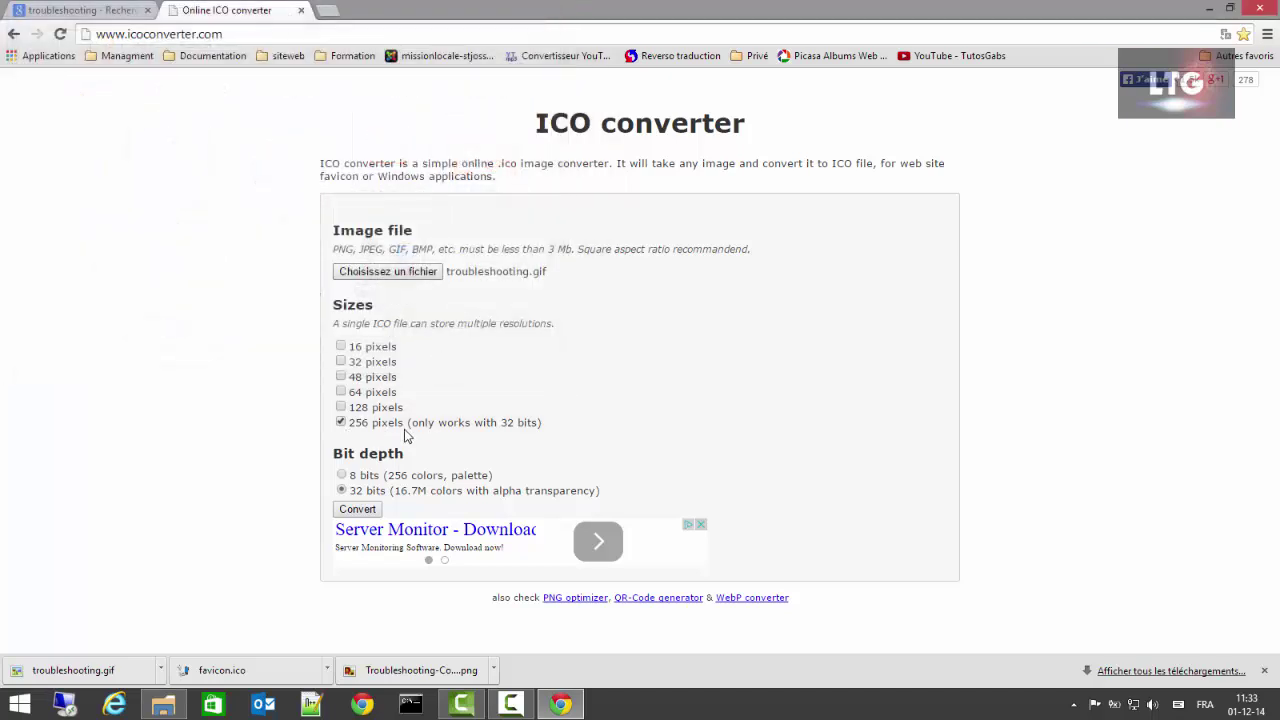
pyautogui.click(356, 510)
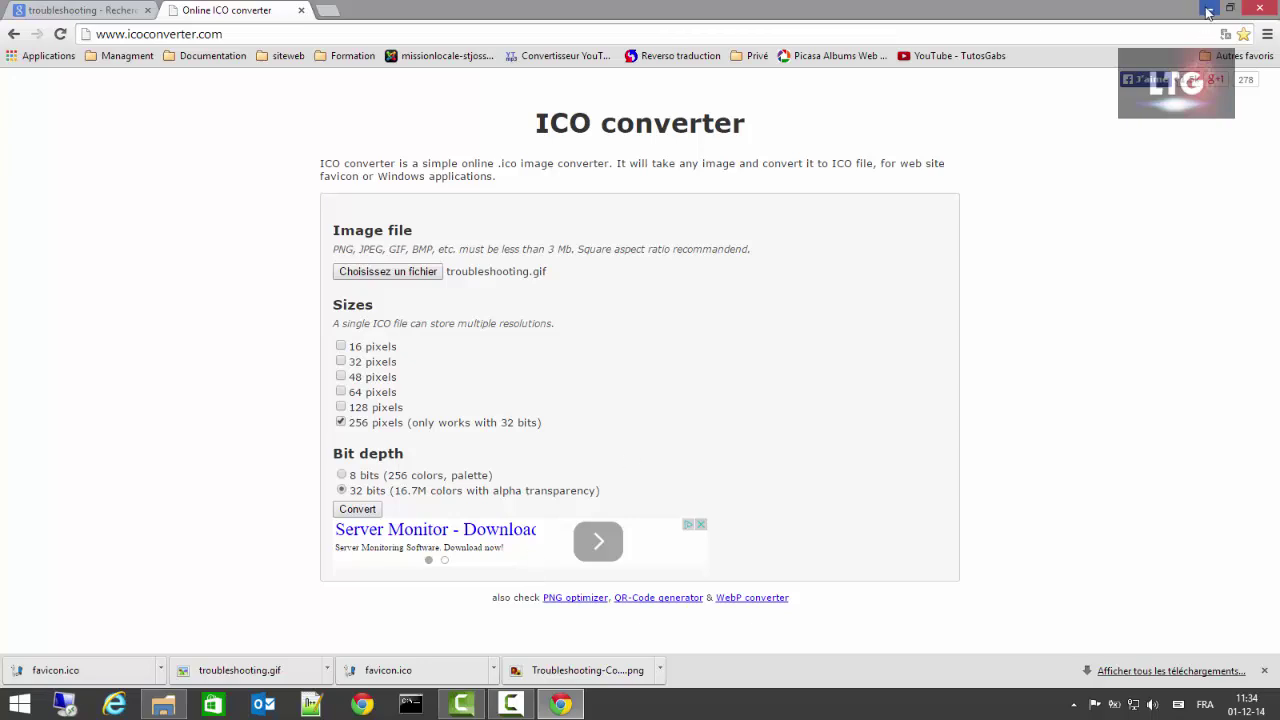
# Step: Switch to File Explorer and copy the new favicon.ico from Downloads into the Pictures > Icones folder
pyautogui.click(1209, 8)
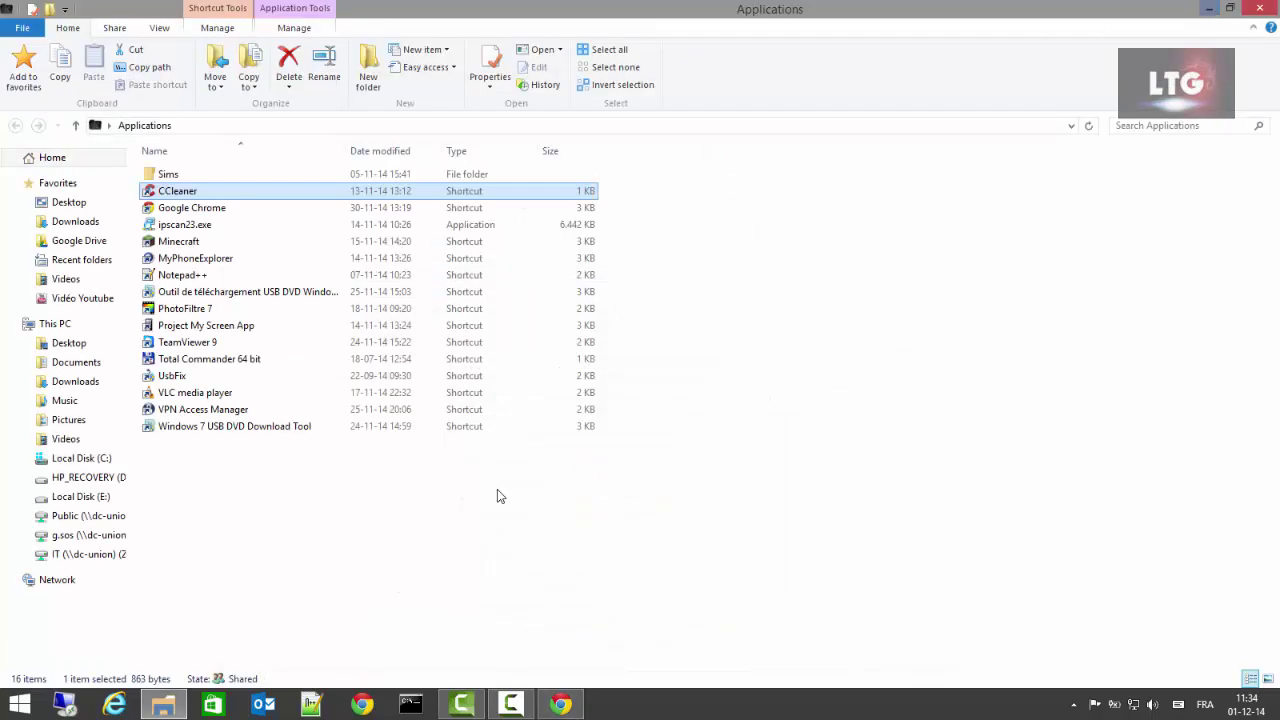
pyautogui.click(1207, 10)
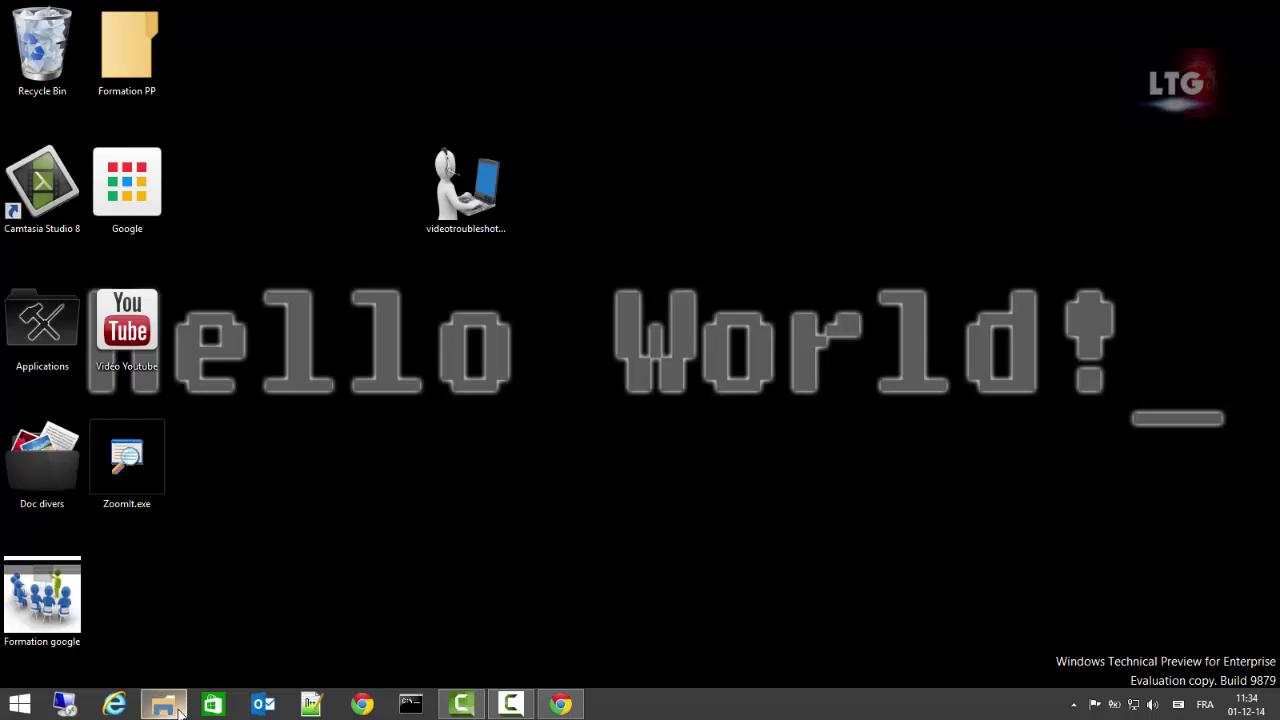
pyautogui.click(180, 705)
pyautogui.click(80, 228)
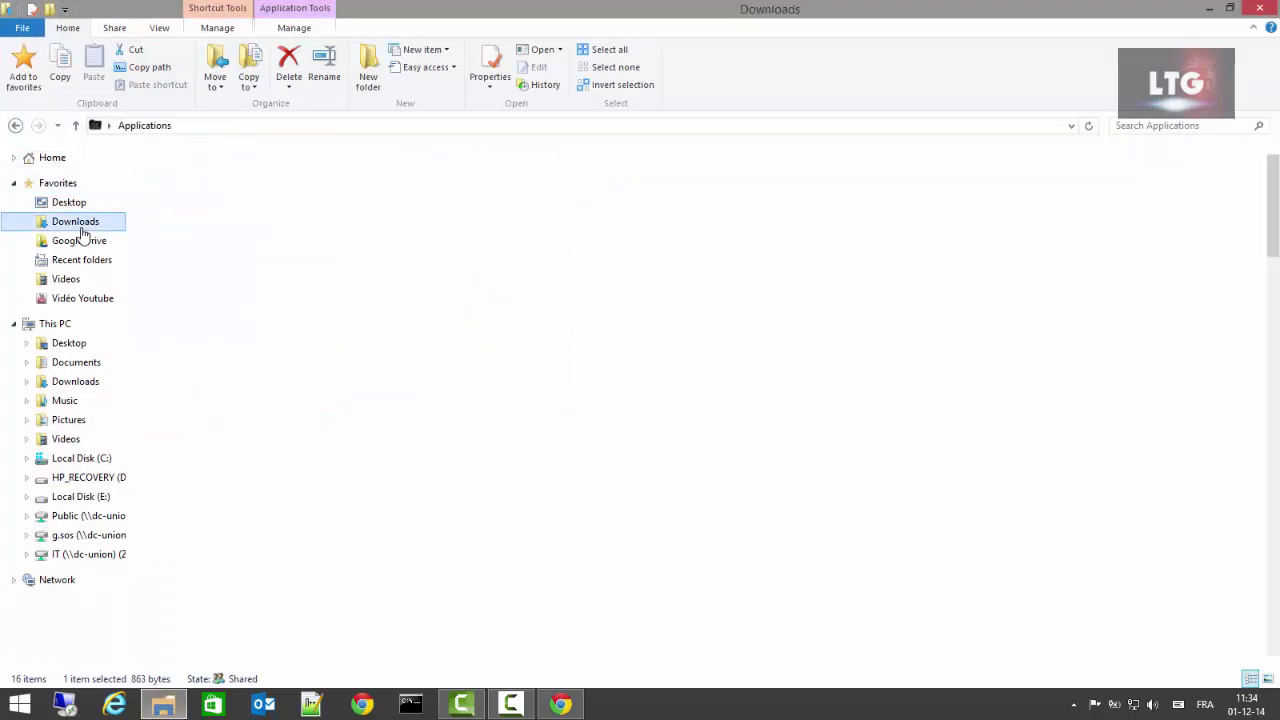
pyautogui.click(226, 175)
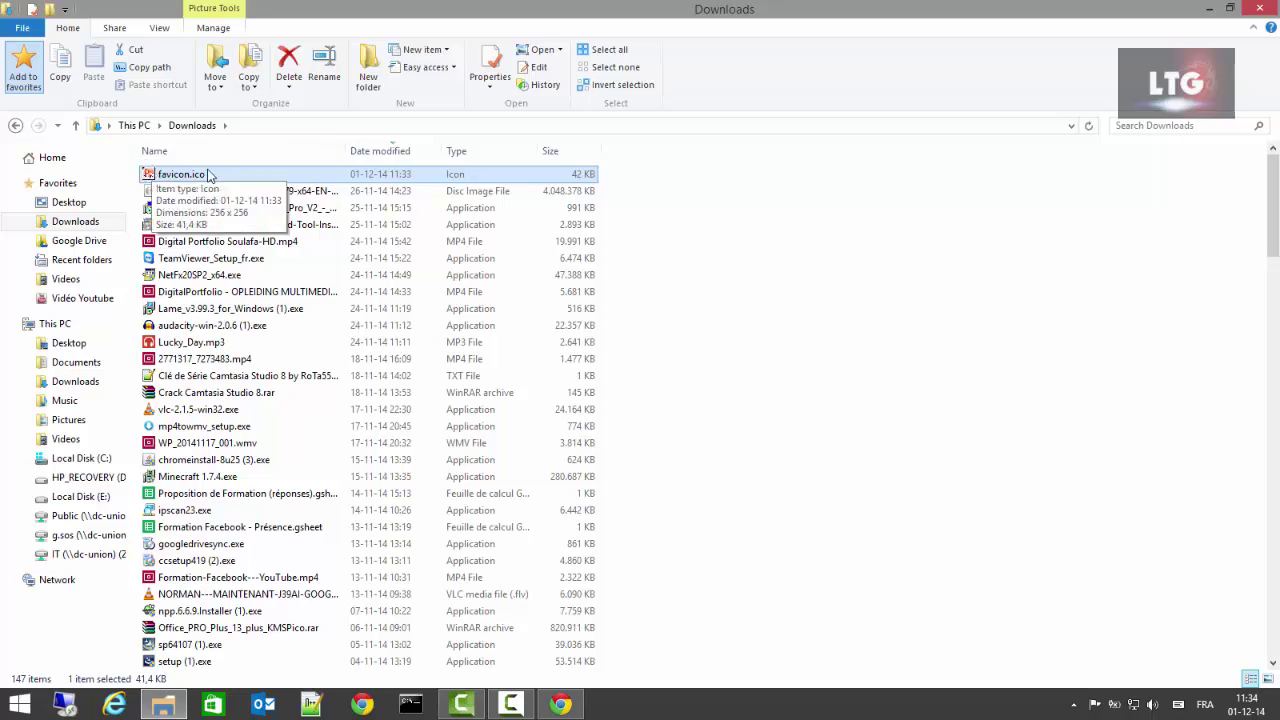
pyautogui.hotkey('ctrl', 'c')
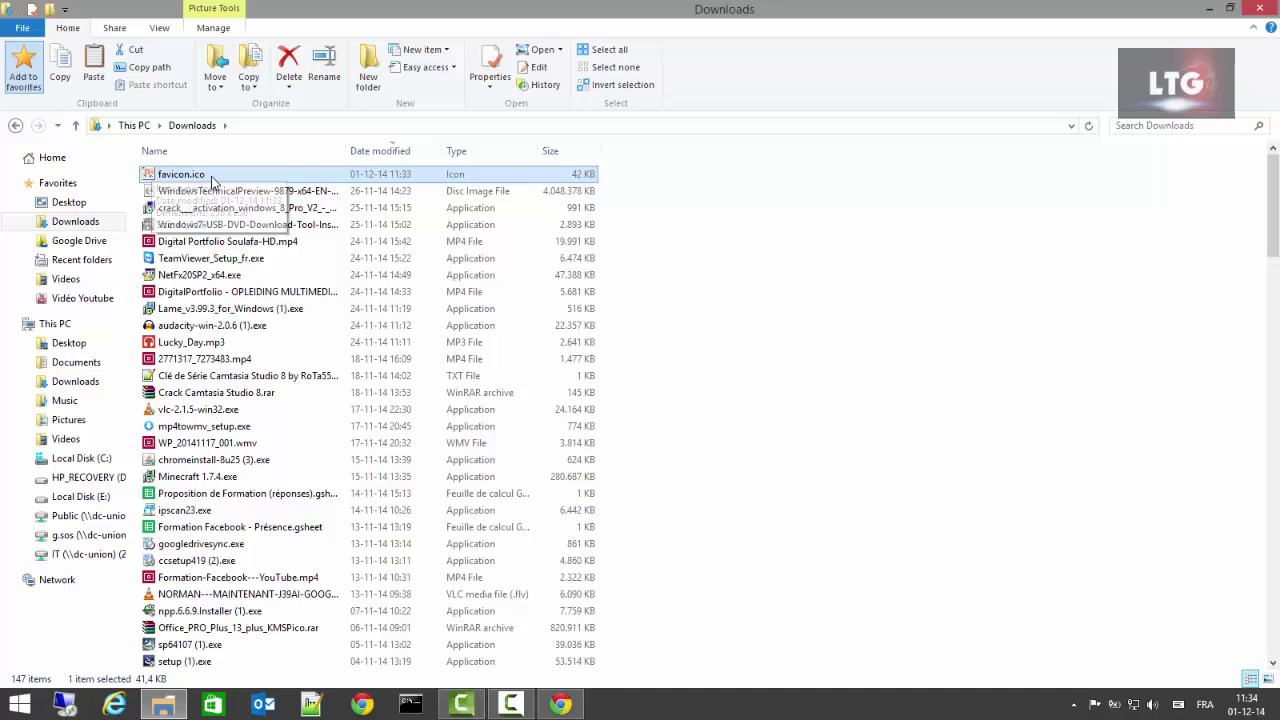
pyautogui.click(83, 420)
pyautogui.doubleClick(266, 192)
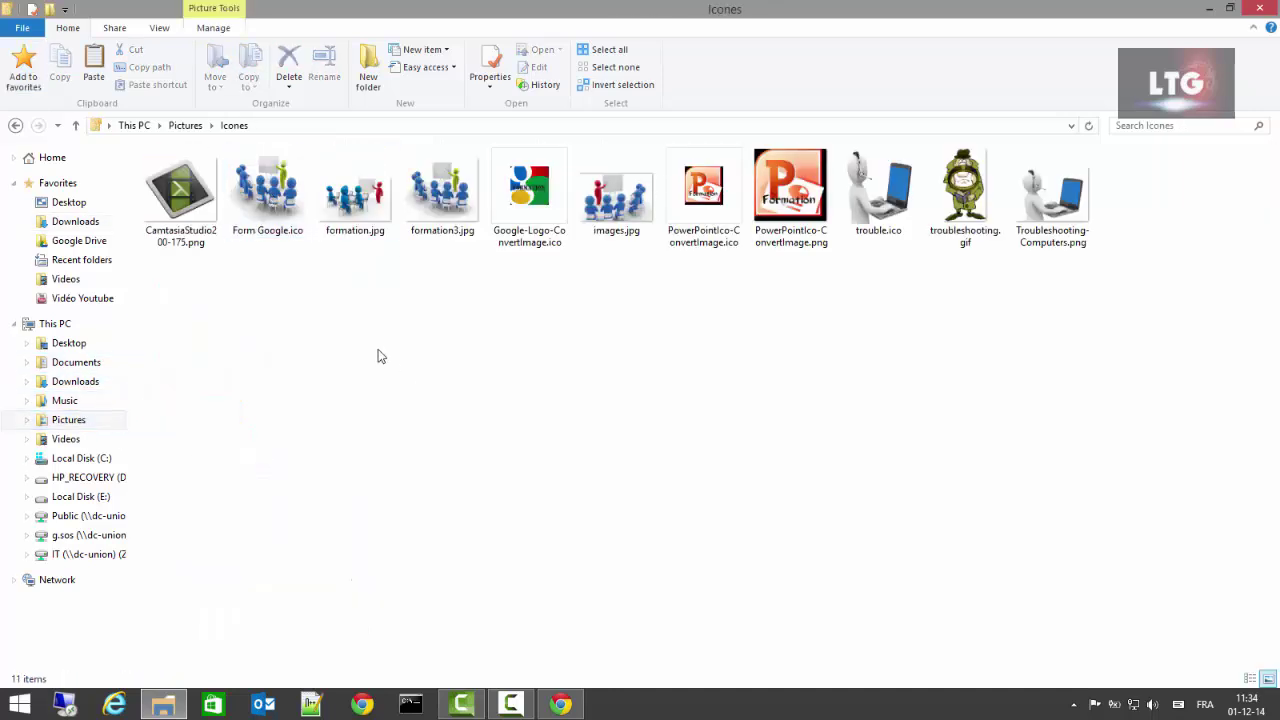
pyautogui.hotkey('ctrl', 'v')
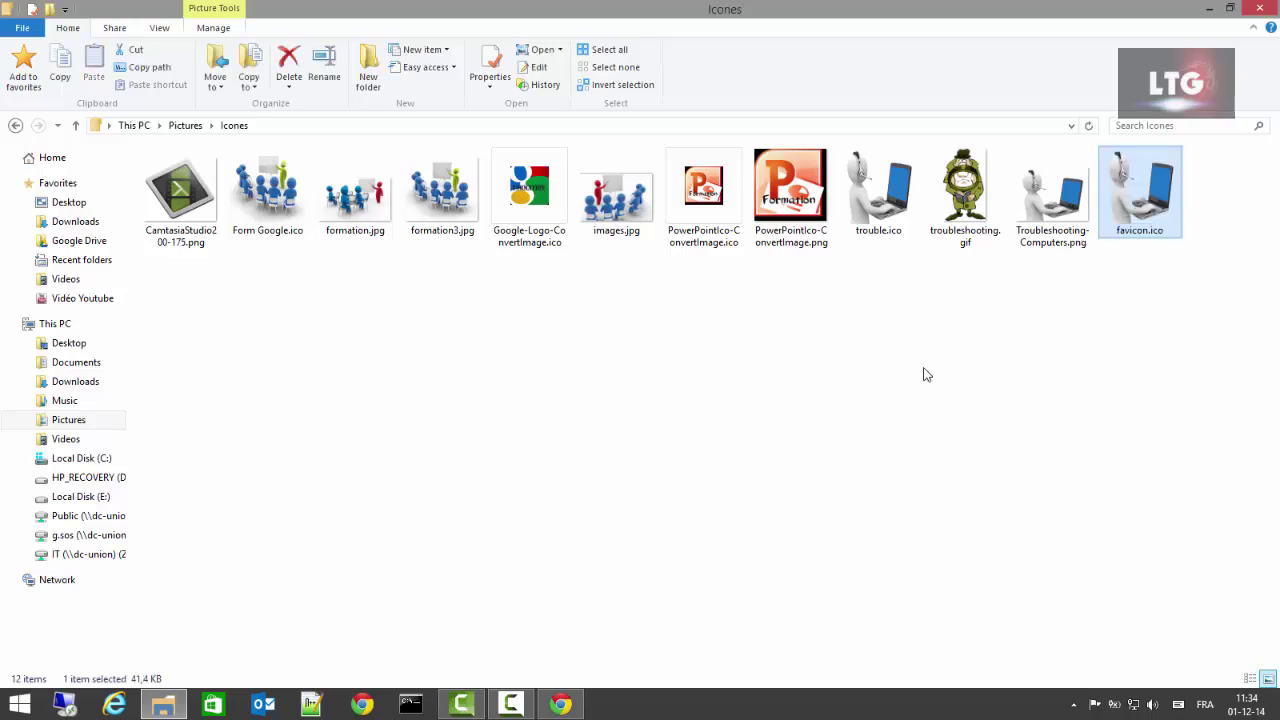
# Step: View the copied favicon.ico at full size to check its image, and close the viewer and the Icones folder
pyautogui.doubleClick(1140, 195)
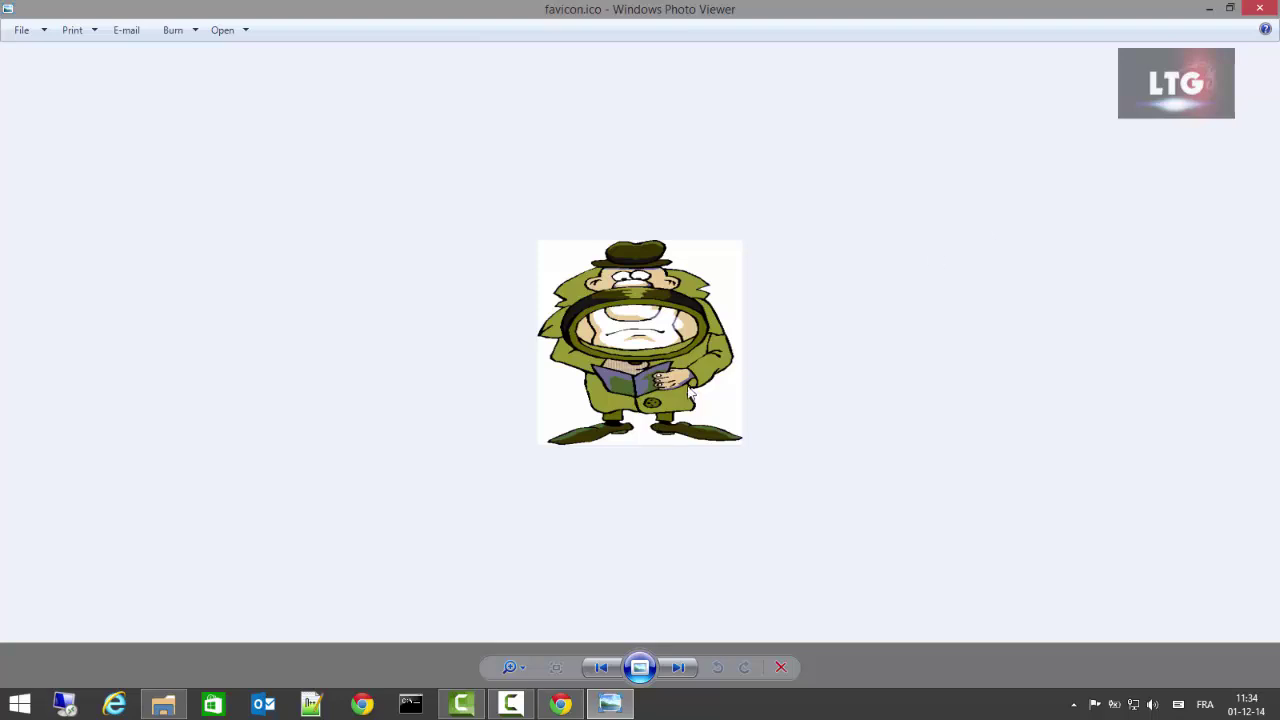
pyautogui.click(1262, 10)
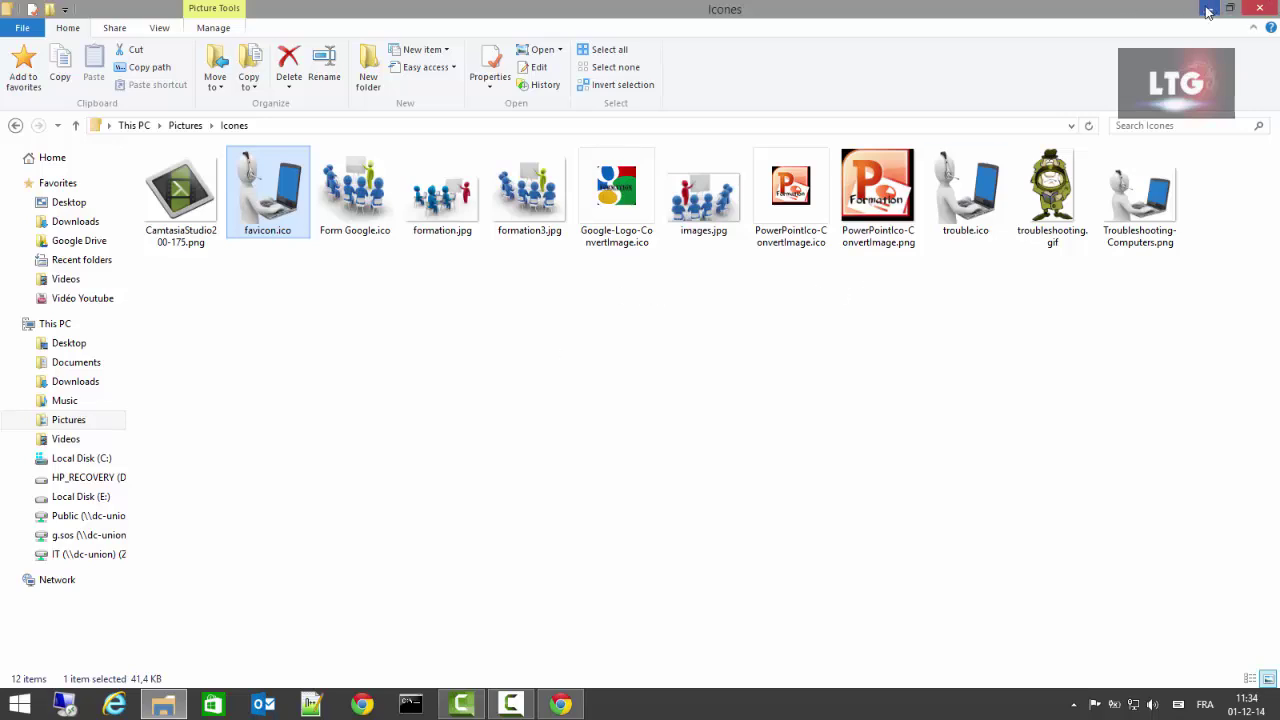
pyautogui.click(1262, 7)
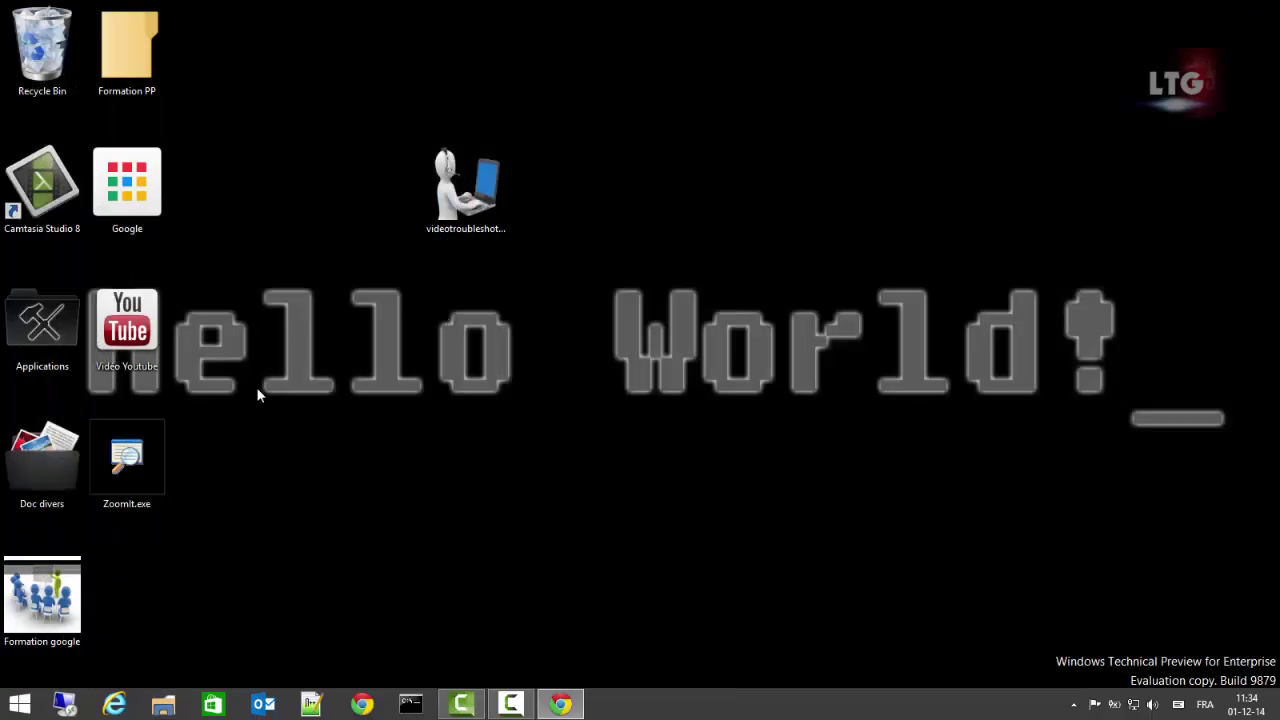
# Step: Change the icon of the CCleaner shortcut in the Applications desktop folder to favicon.ico from Pictures > Icones
pyautogui.doubleClick(71, 320)
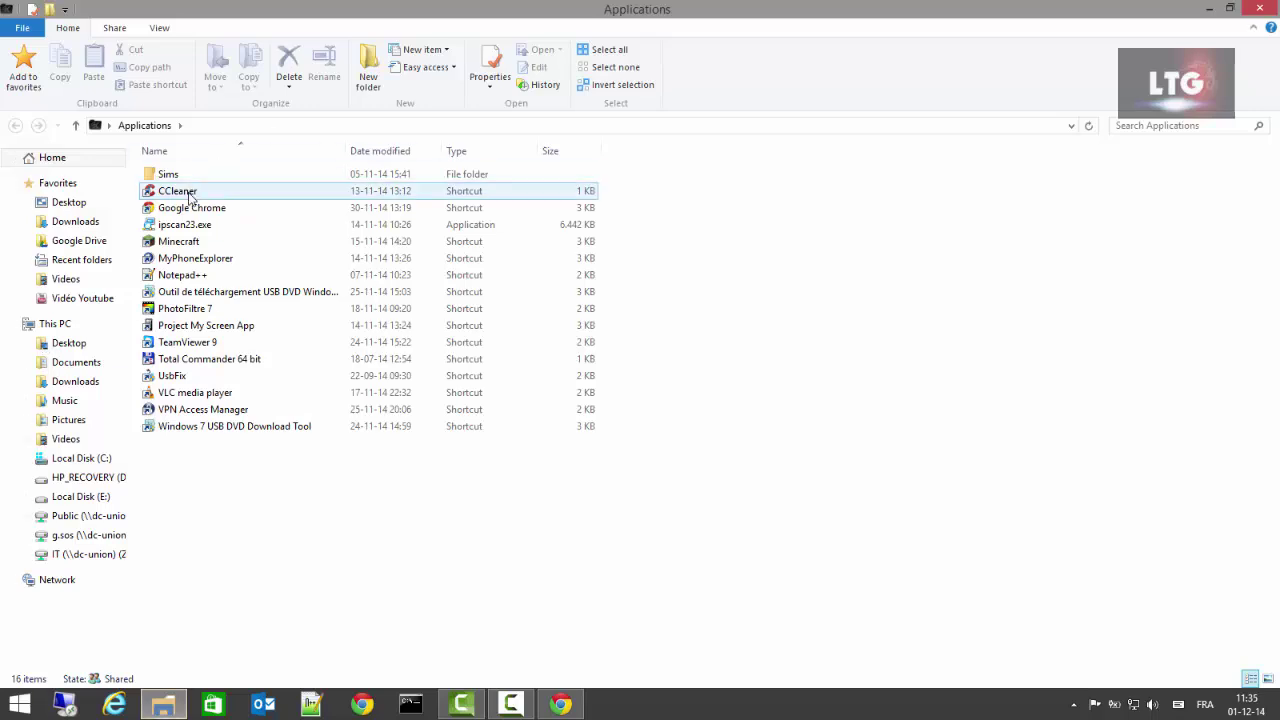
pyautogui.rightClick(190, 196)
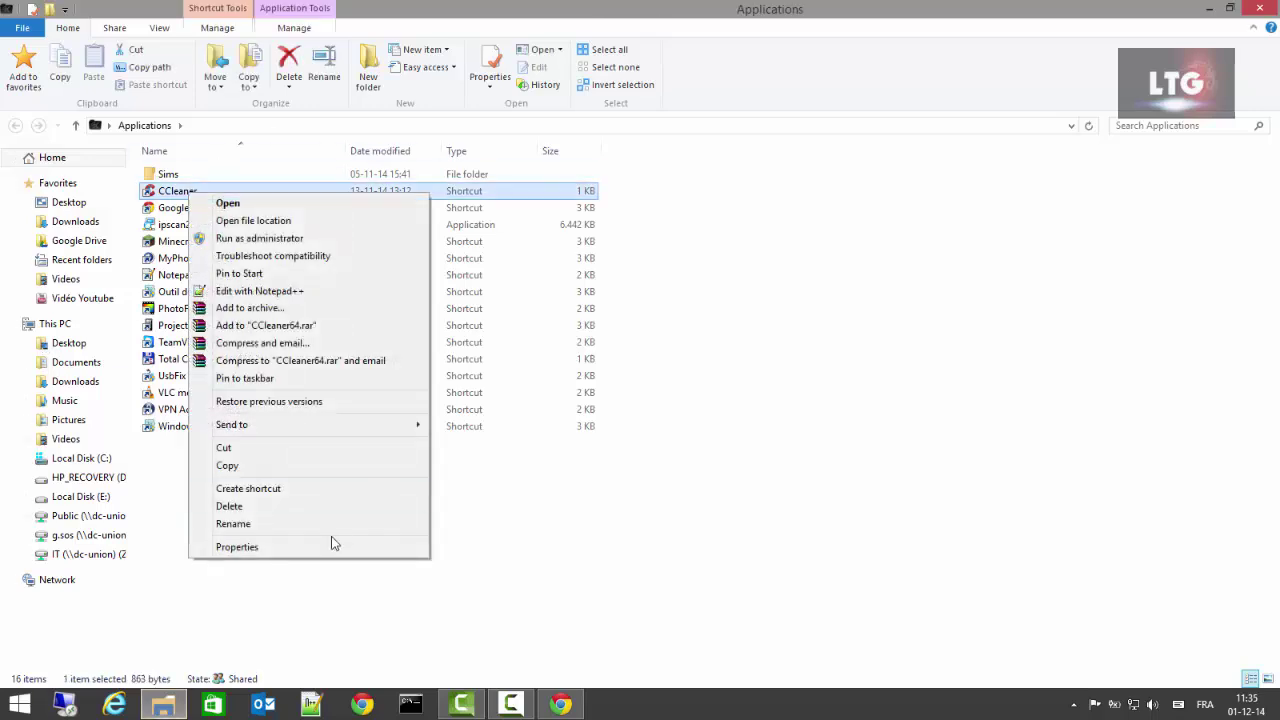
pyautogui.click(237, 547)
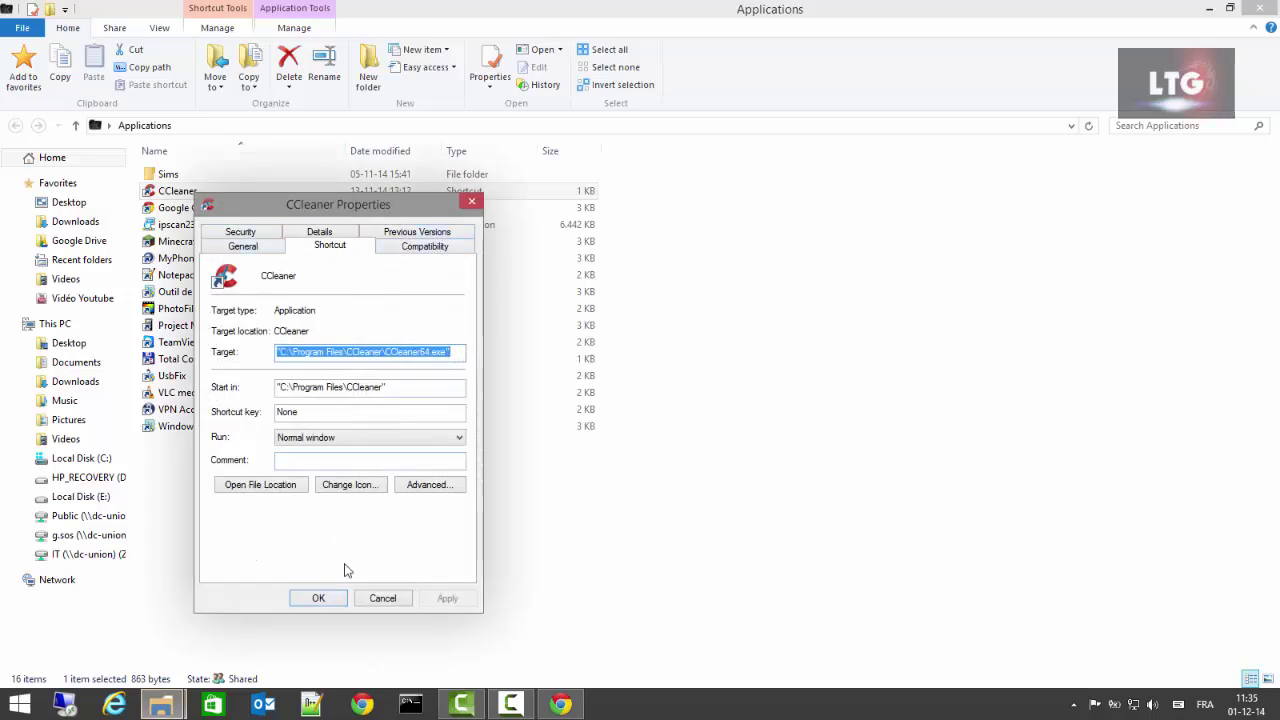
pyautogui.click(353, 486)
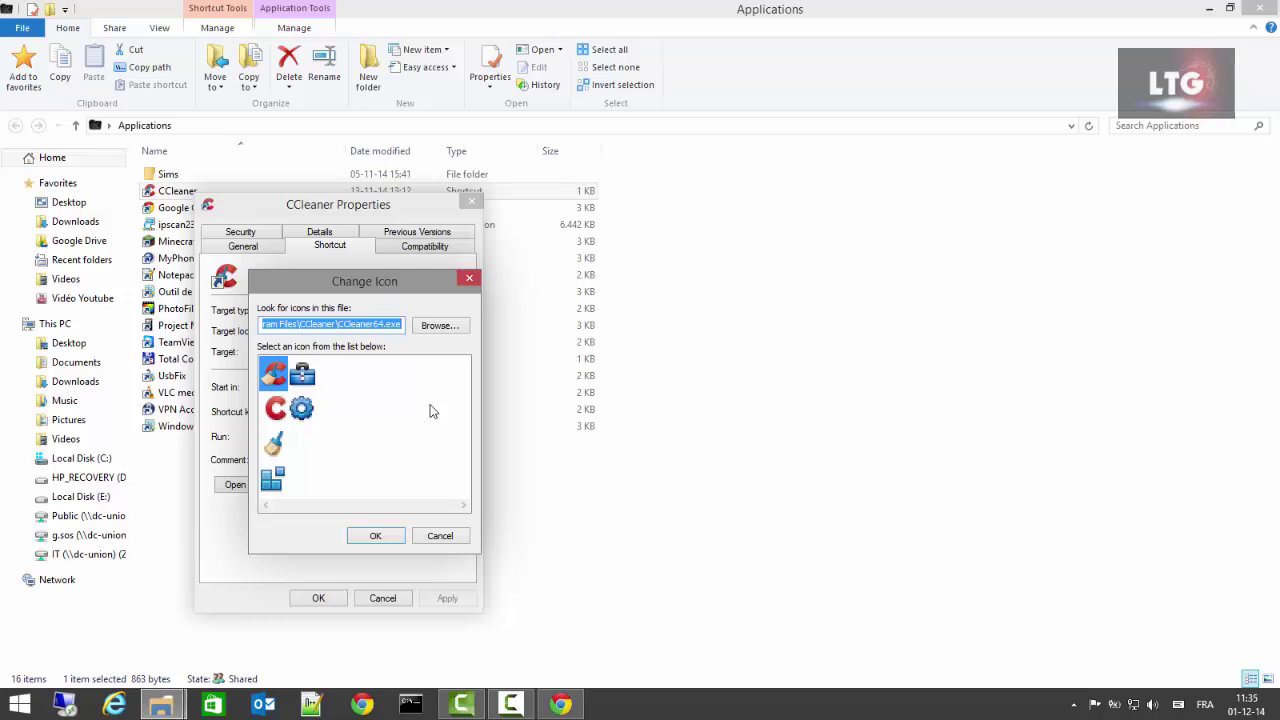
pyautogui.click(438, 326)
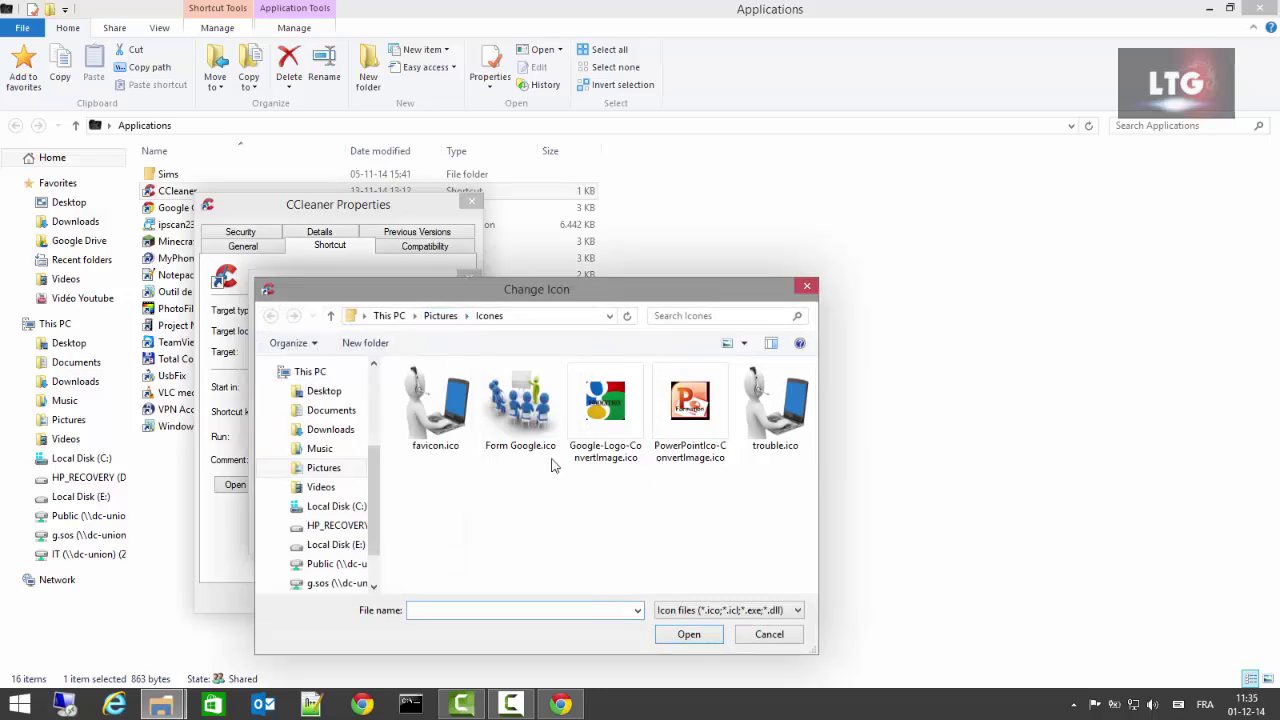
pyautogui.click(447, 440)
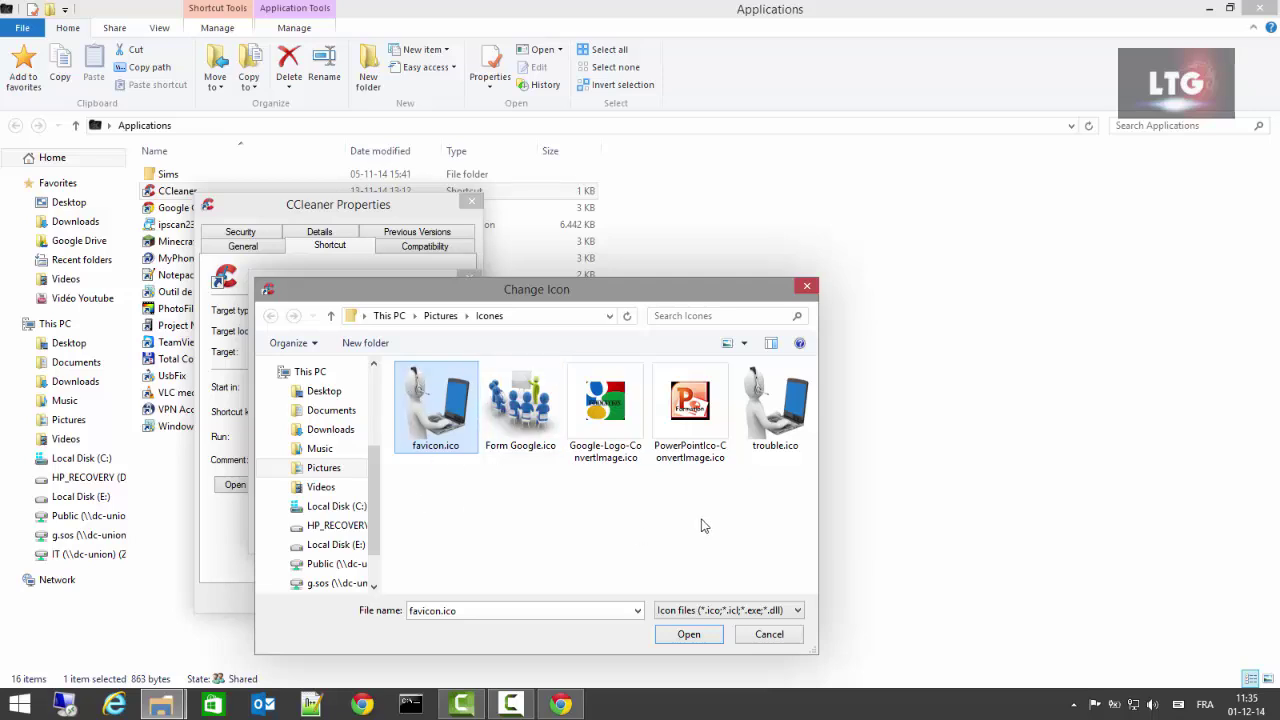
pyautogui.click(695, 640)
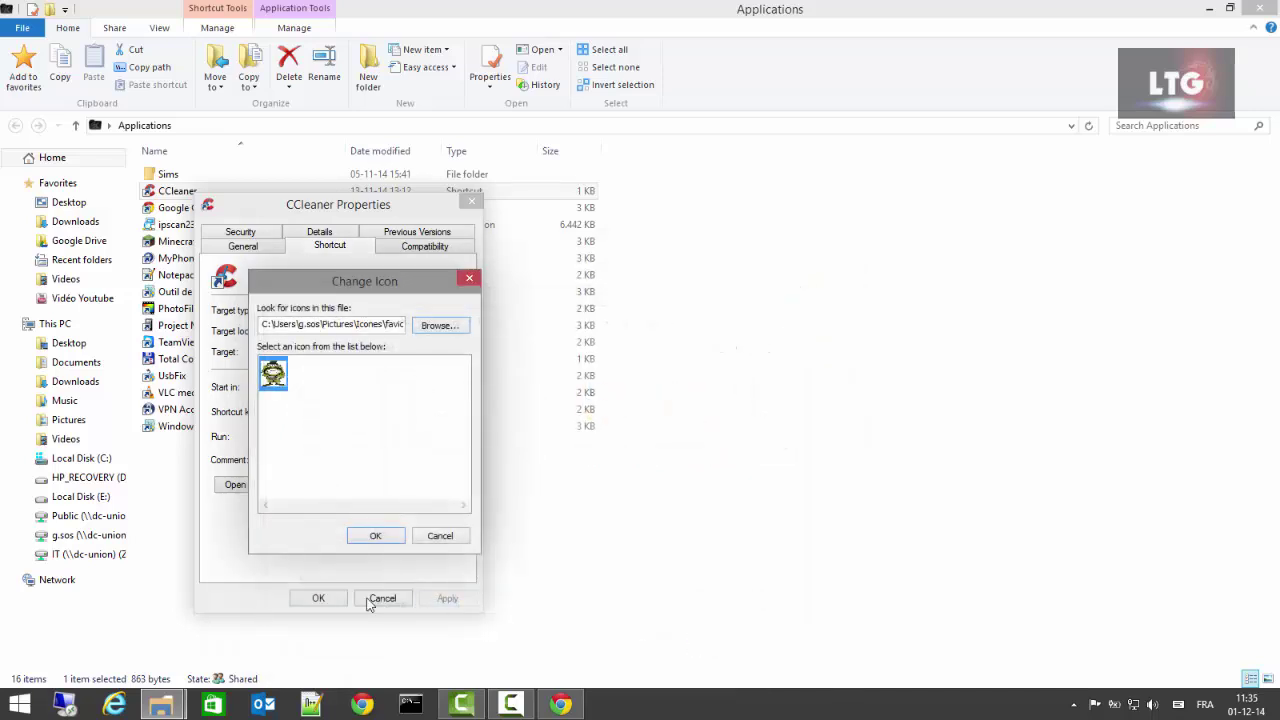
pyautogui.click(376, 537)
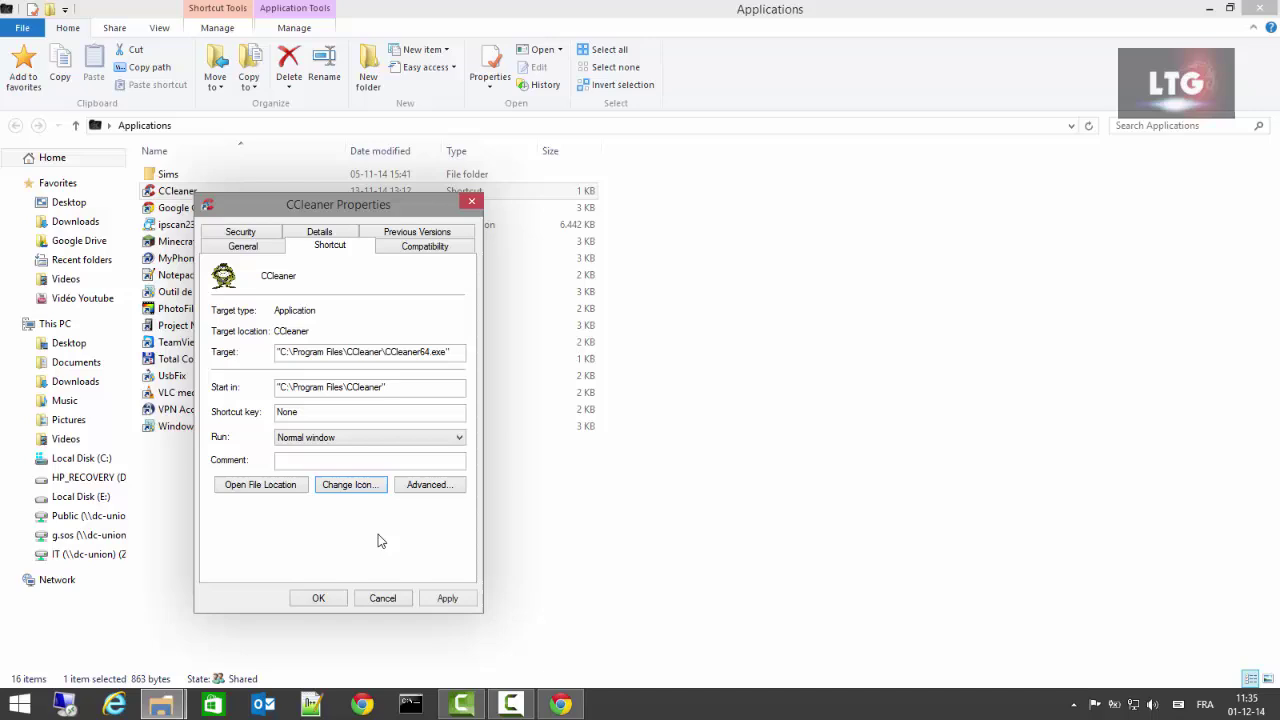
pyautogui.click(319, 598)
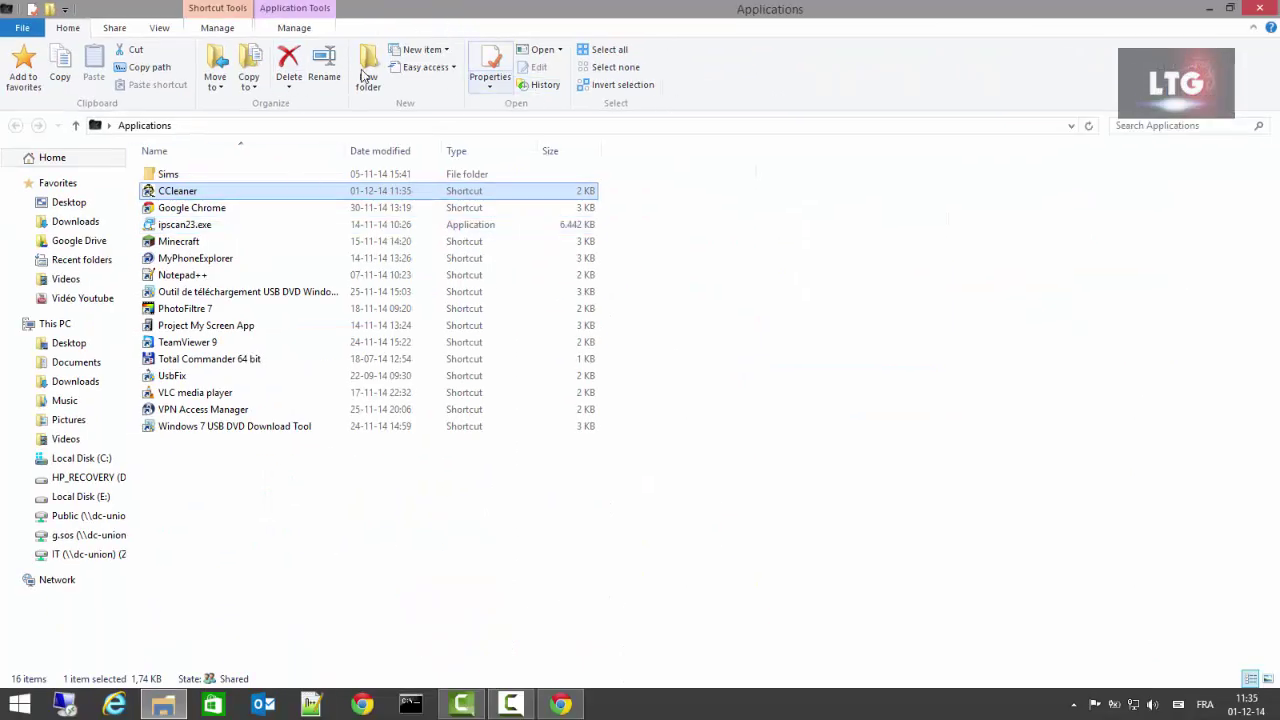
# Step: Display the Applications folder contents as extra large icons to inspect the shortcut icons, and close the folder
pyautogui.click(157, 30)
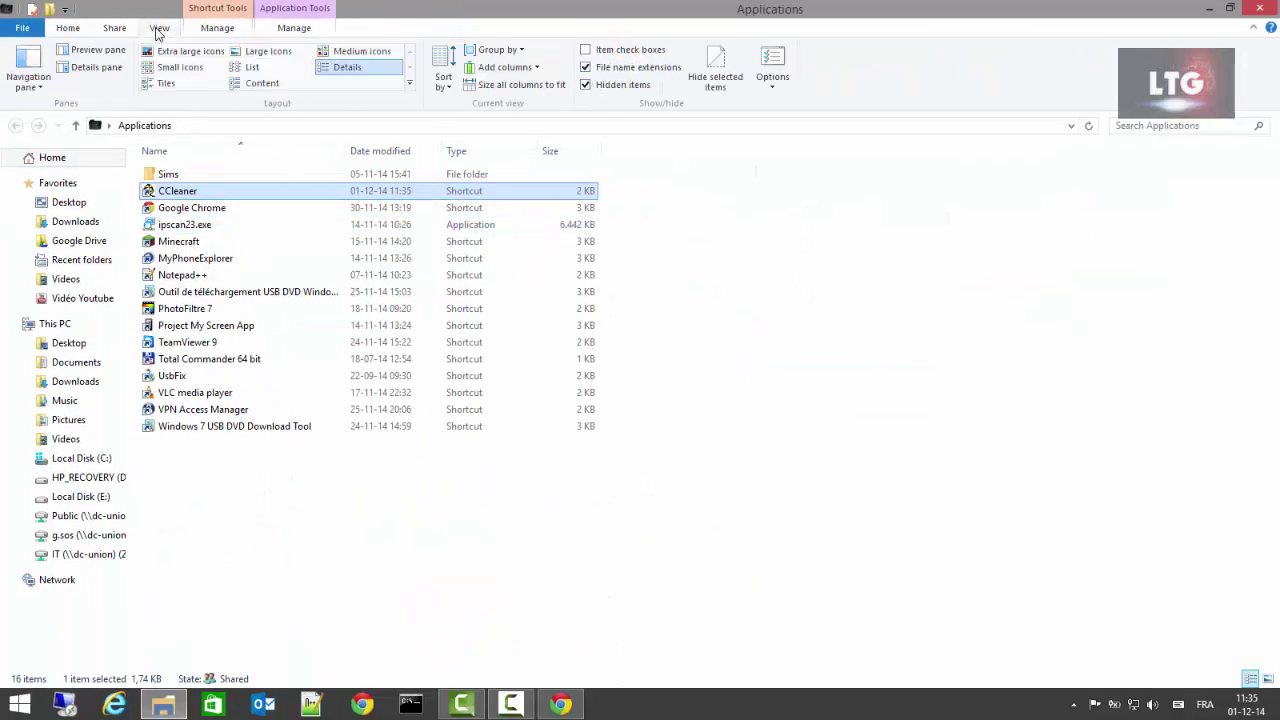
pyautogui.click(205, 55)
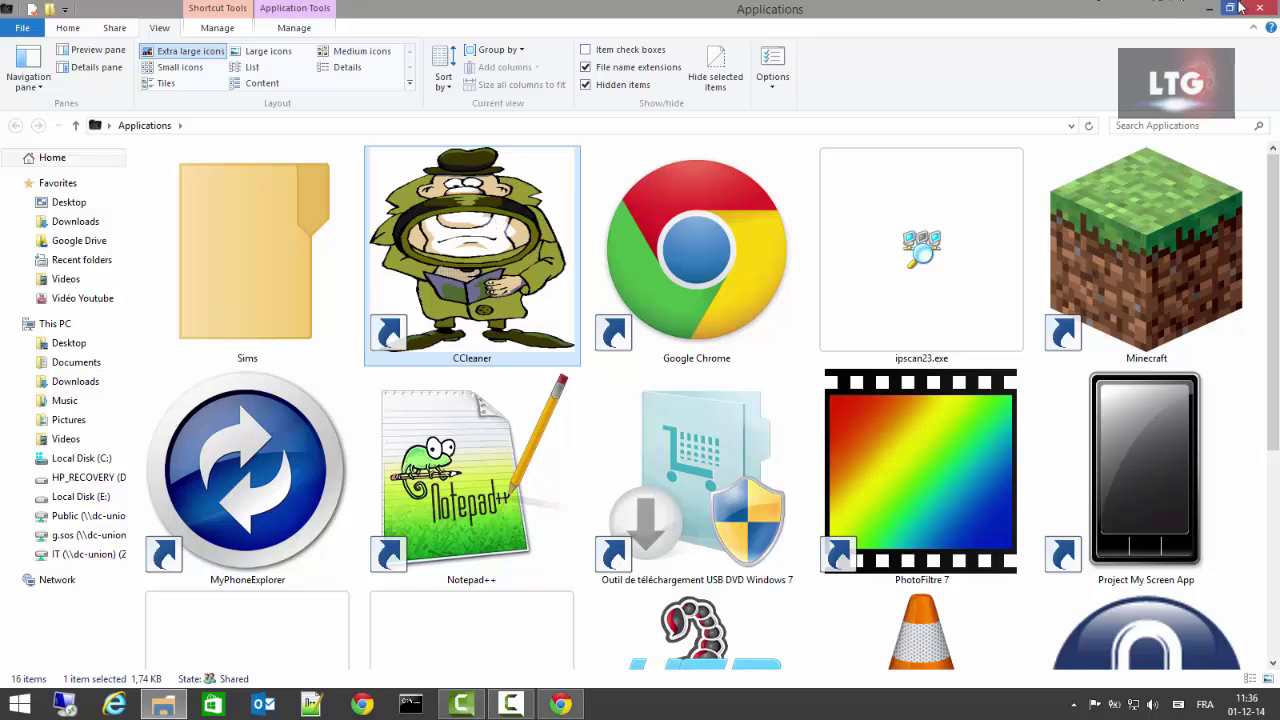
pyautogui.moveTo(920, 263)
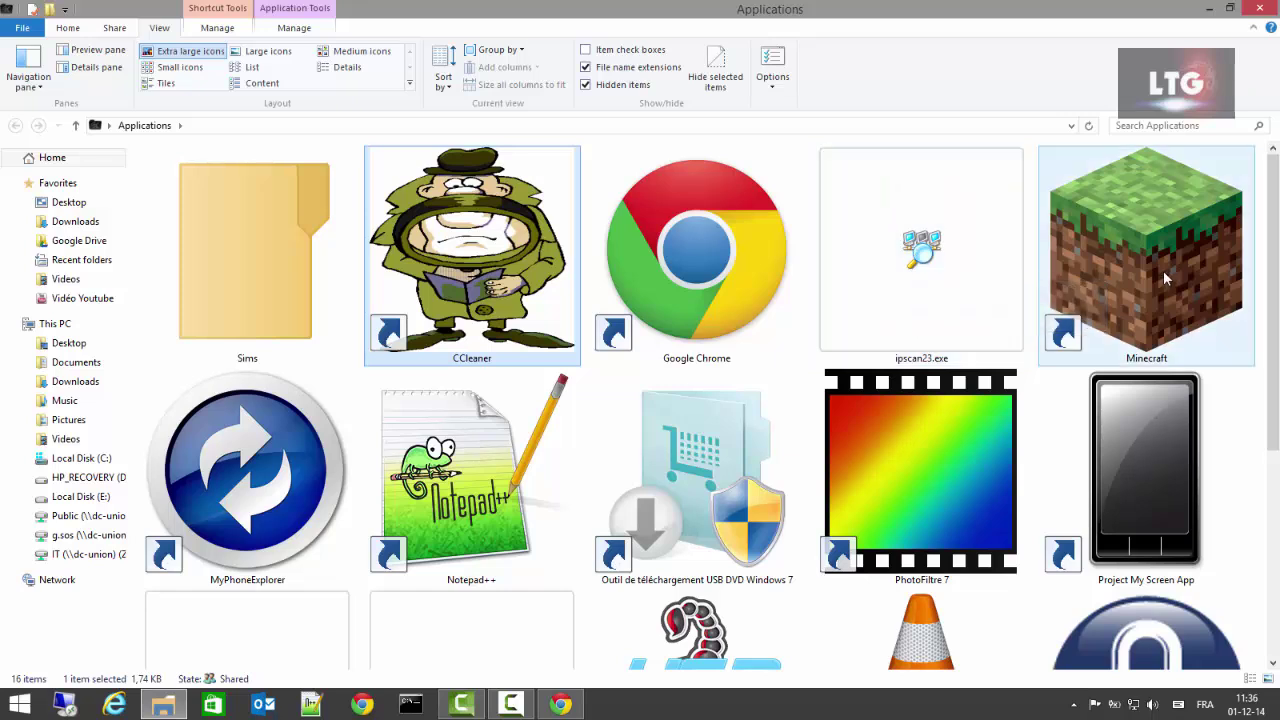
pyautogui.moveTo(1165, 279)
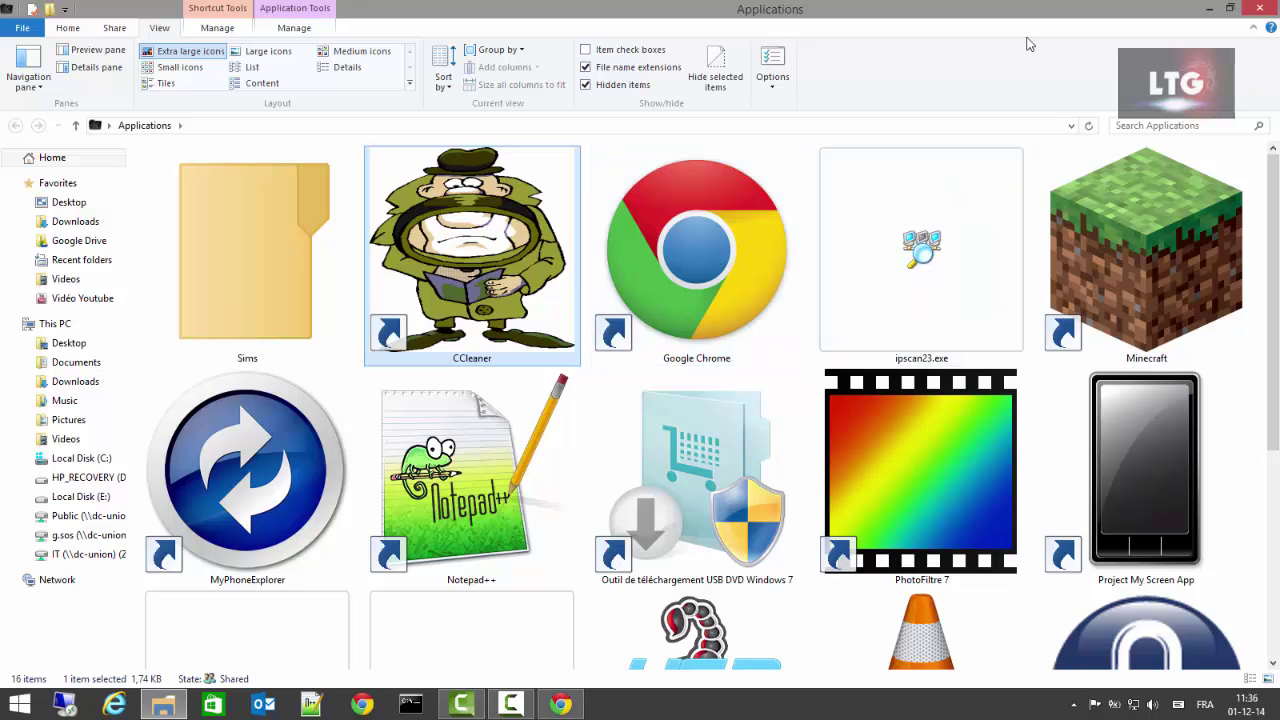
pyautogui.click(1258, 12)
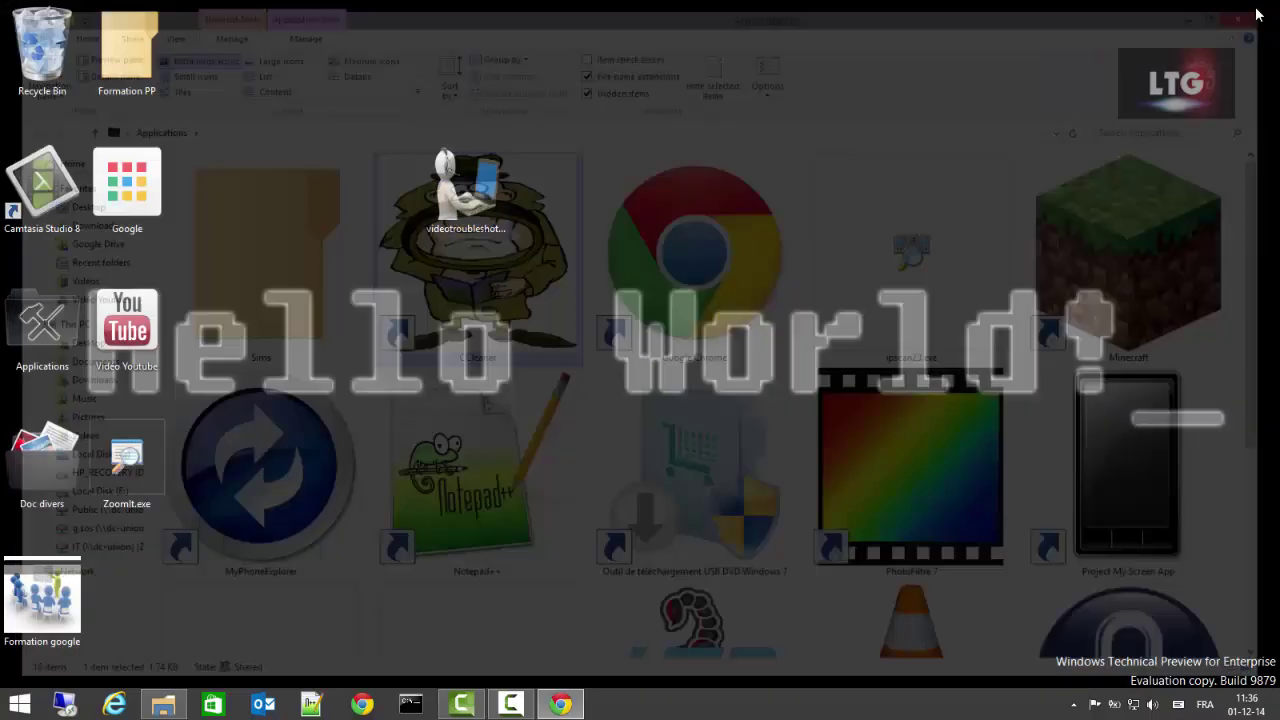